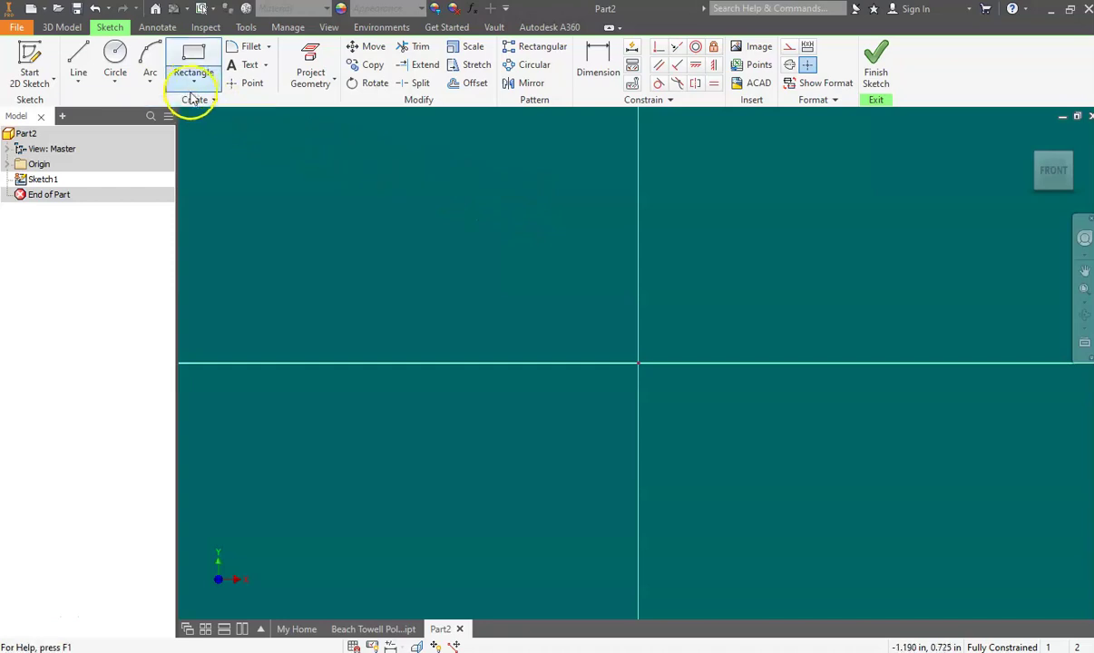
- Sketch an overall slot along the horizontal axis, starting just before the origin, 6 in long and 3 in wide
click(192, 85)
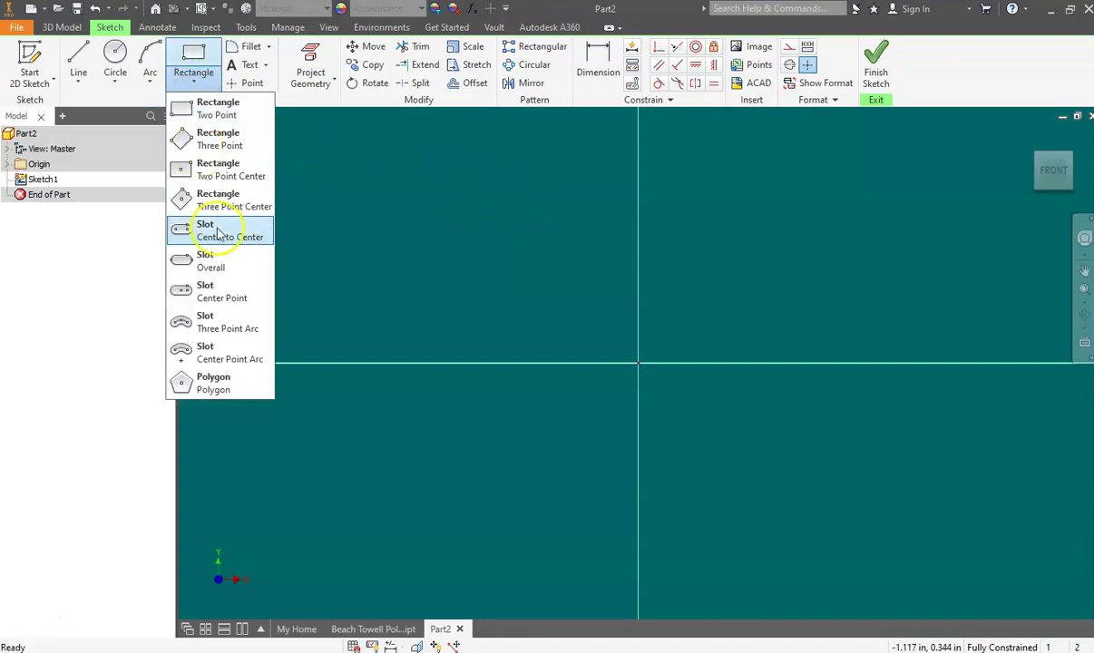
click(217, 255)
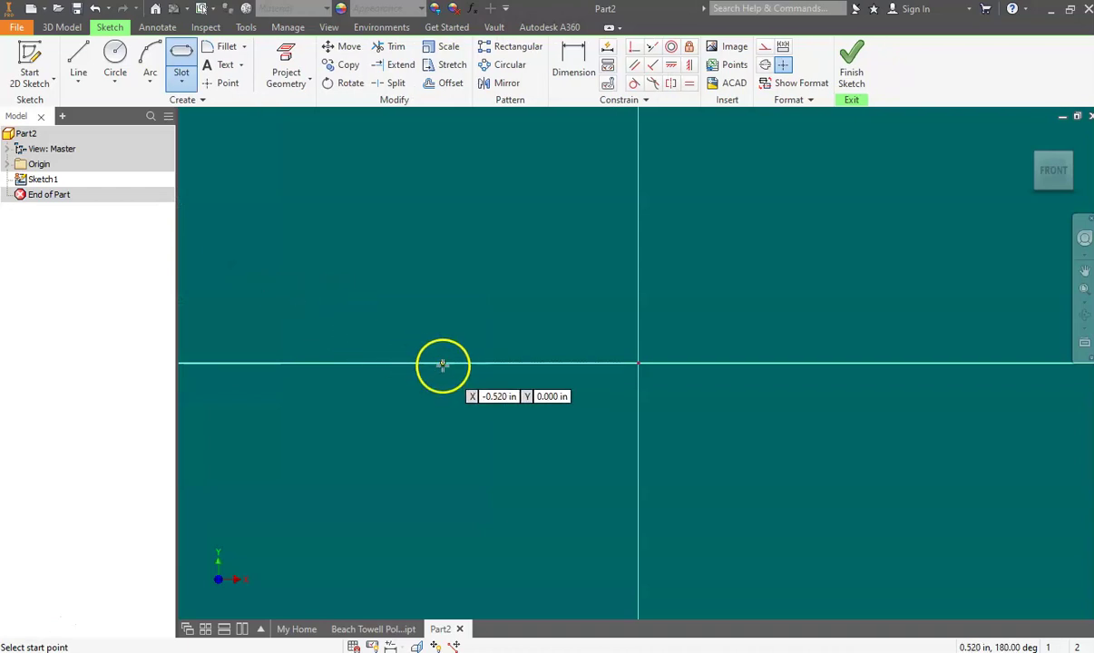
drag(440, 361, 873, 363)
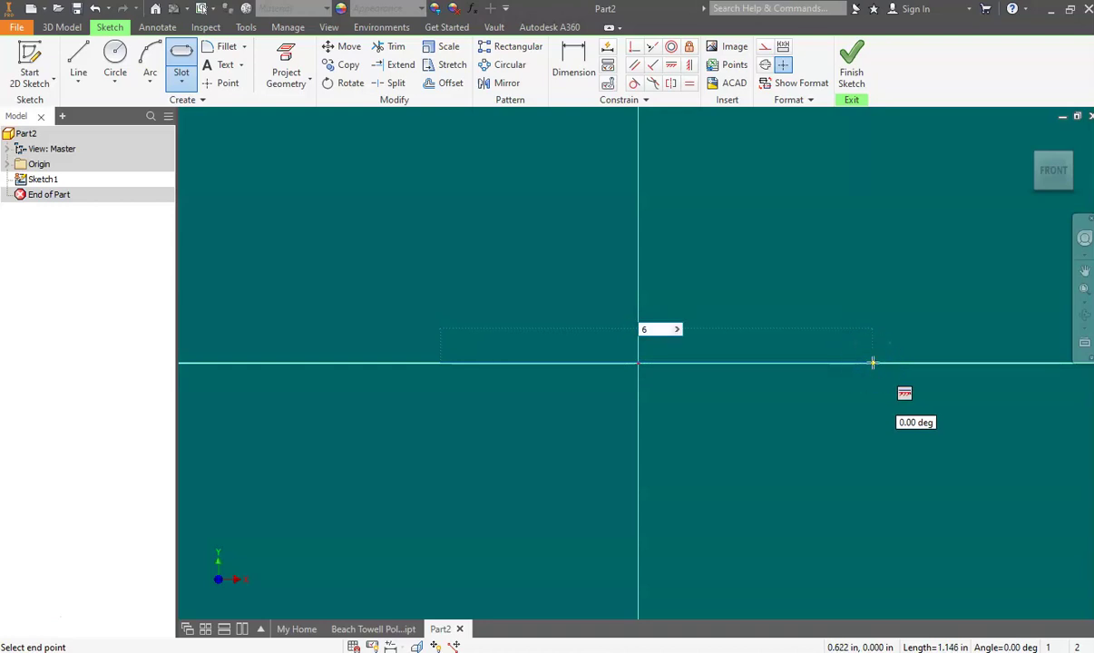
key(Tab)
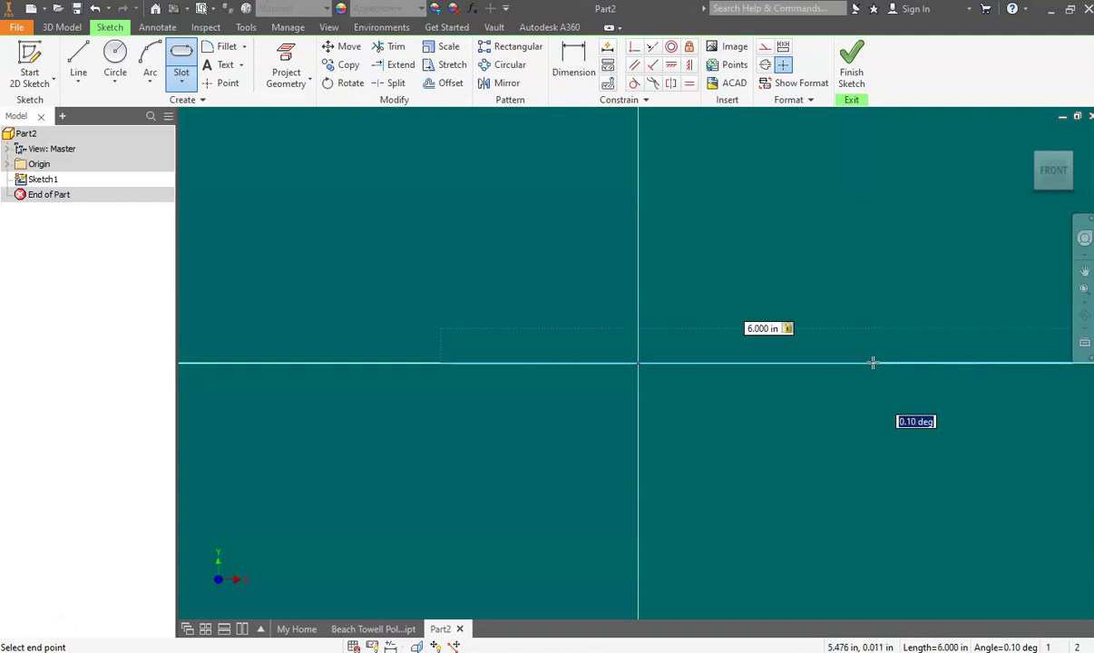
mouse_move(872, 363)
mouse_down()
mouse_move(788, 247)
mouse_move(766, 298)
mouse_move(808, 338)
mouse_move(888, 369)
mouse_up()
mouse_move(889, 368)
middle_down()
mouse_move(938, 352)
mouse_move(608, 393)
middle_up()
drag(608, 394, 837, 333)
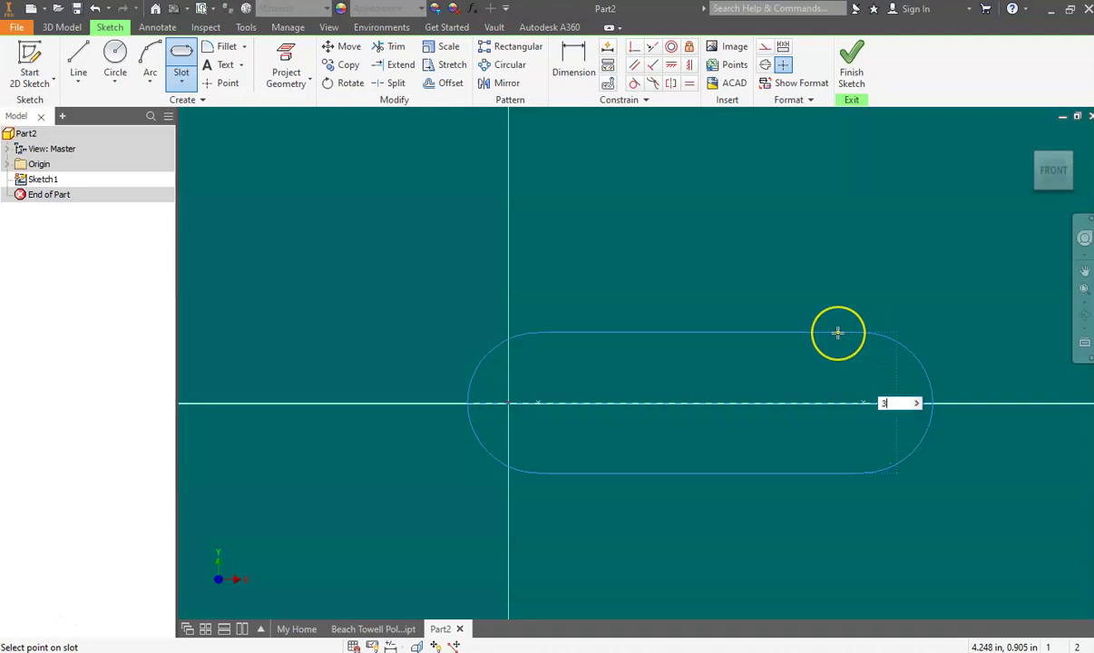
text(3)
key(Return)
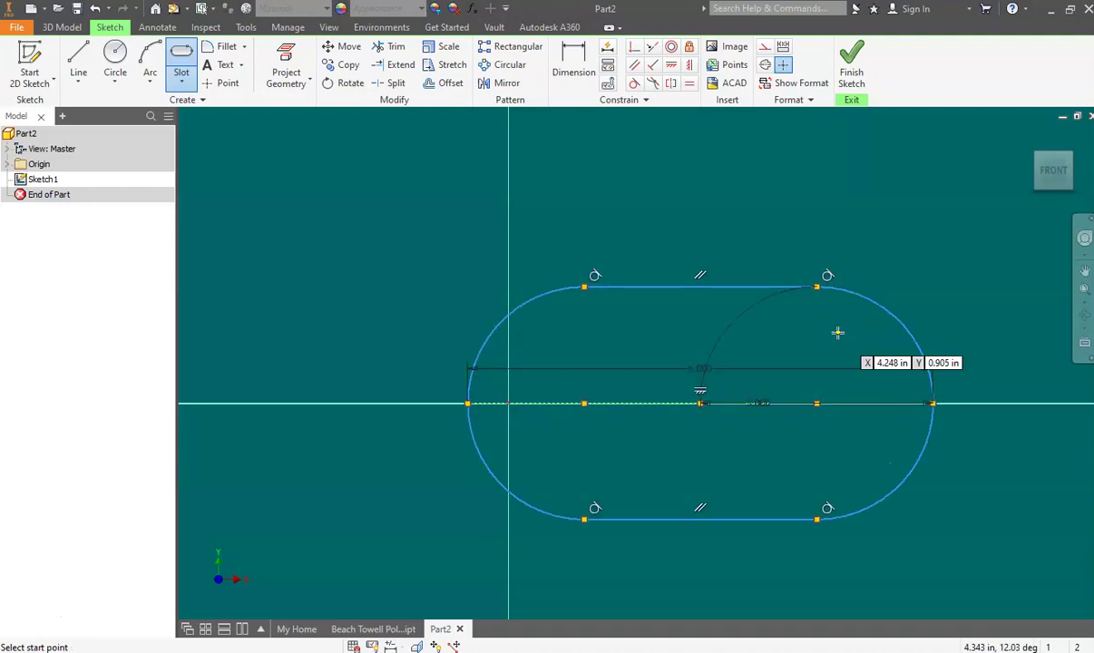
drag(430, 361, 444, 361)
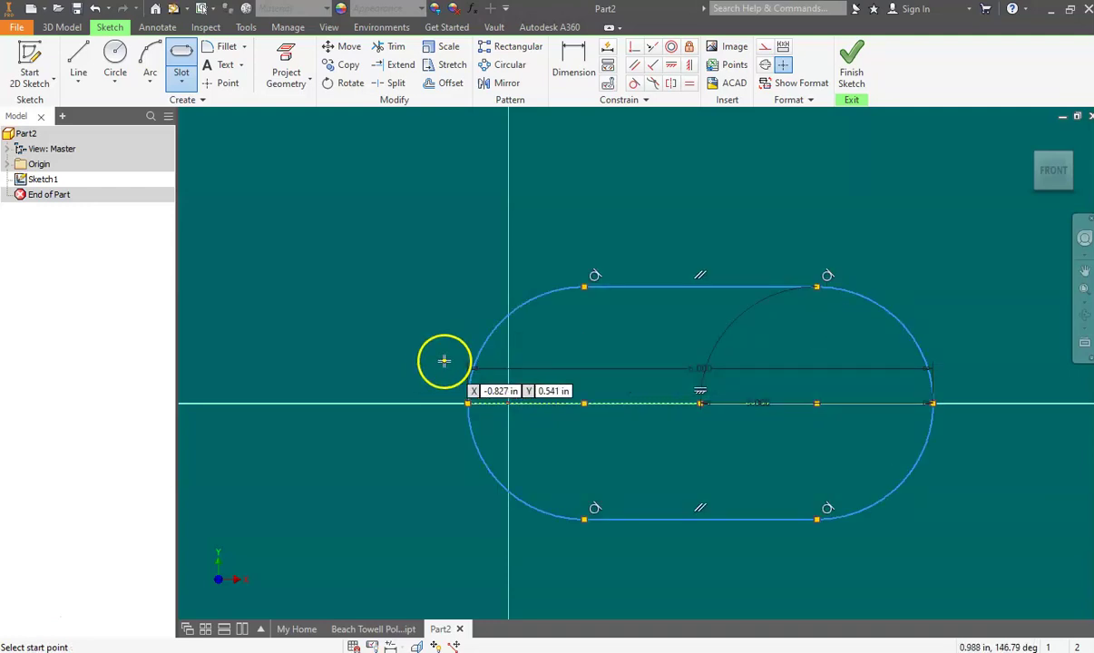
key(Escape)
- Set the slot's width to 1.5 in and place both the length and width dimensions outside the outline
double_click(760, 404)
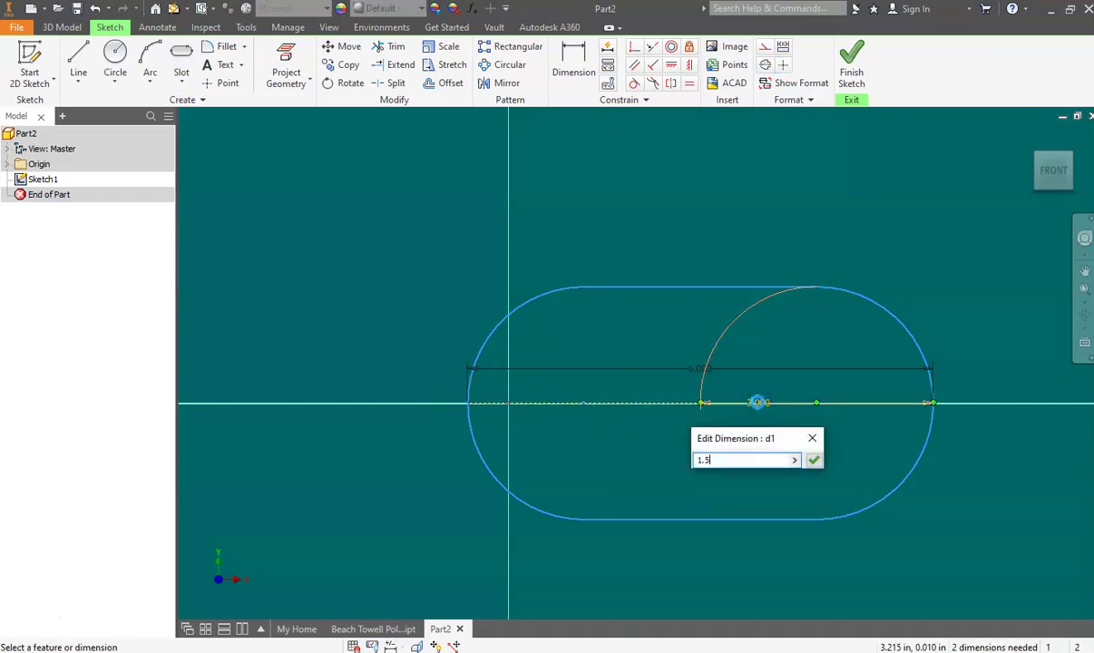
key(Return)
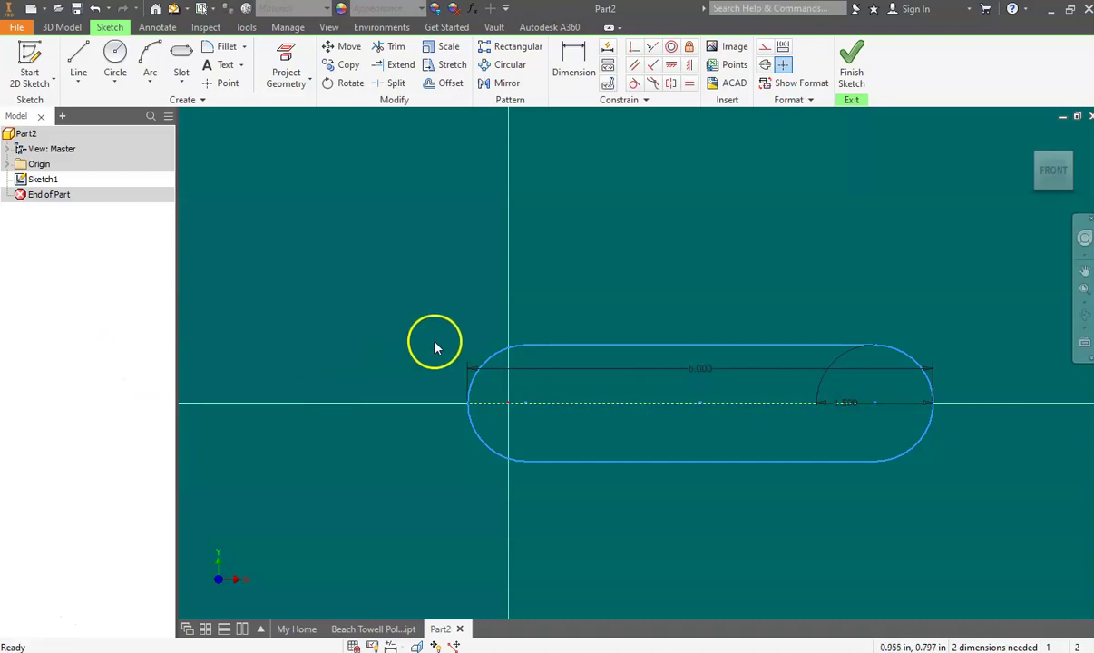
drag(701, 371, 696, 309)
click(829, 403)
drag(858, 396, 949, 347)
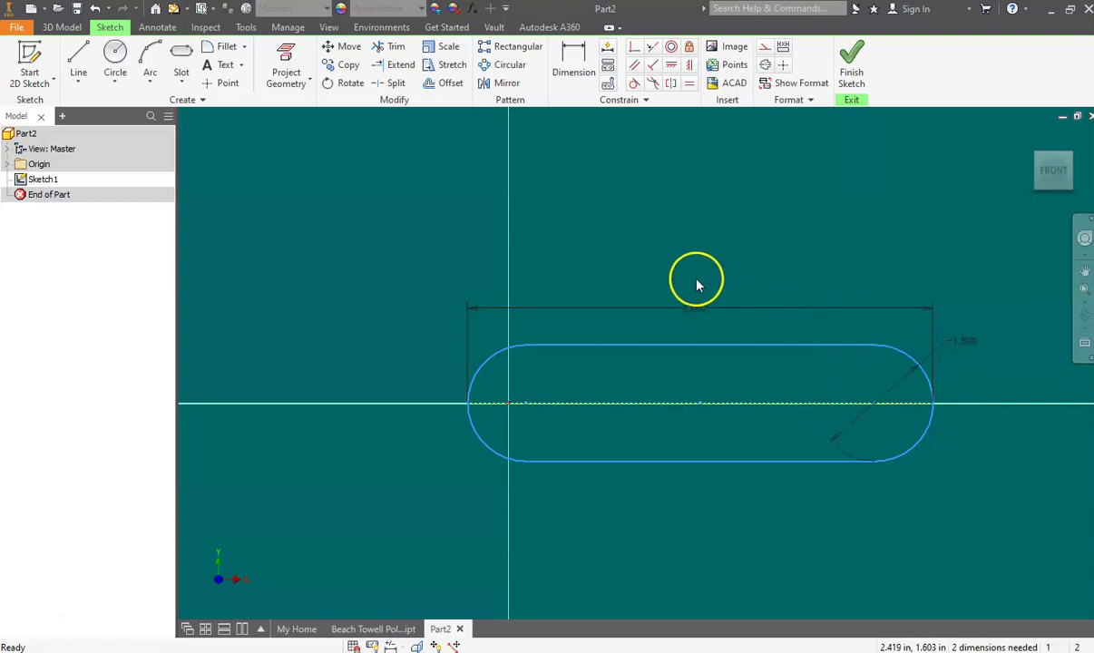
- Finish the sketch and extrude the slot profile 0.125 in into a solid plate
click(852, 62)
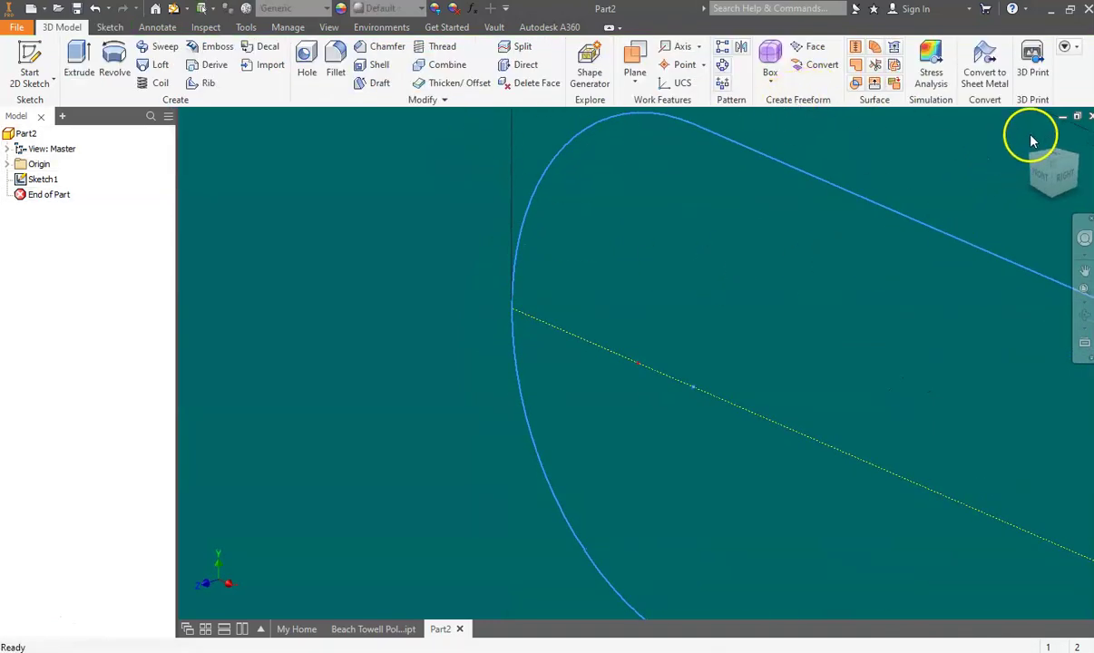
click(1040, 164)
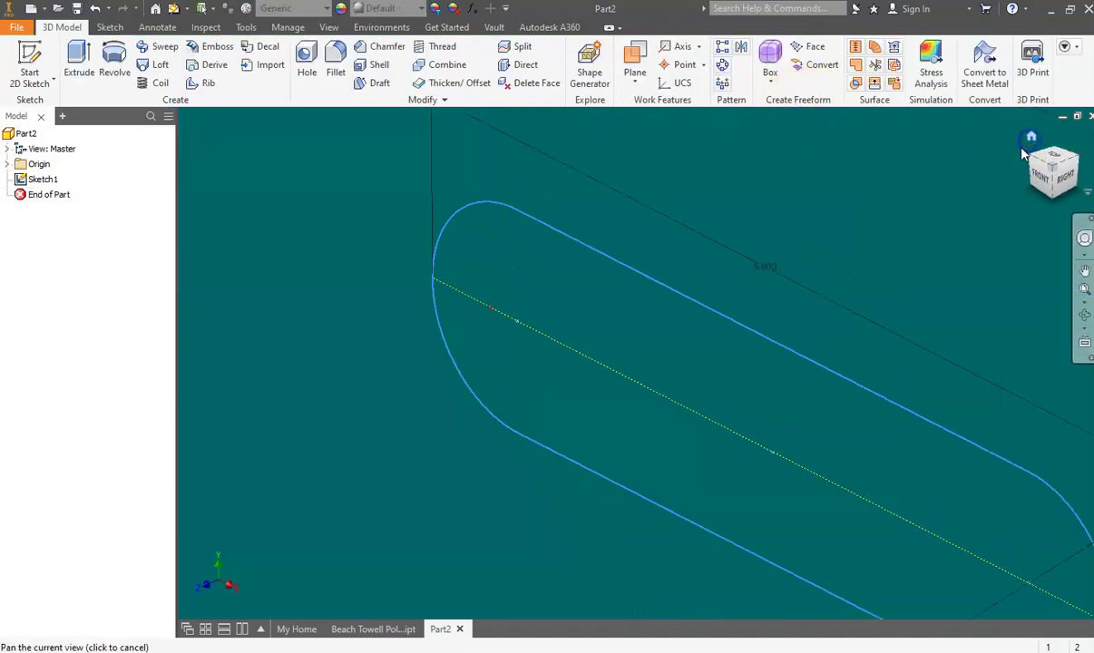
click(79, 61)
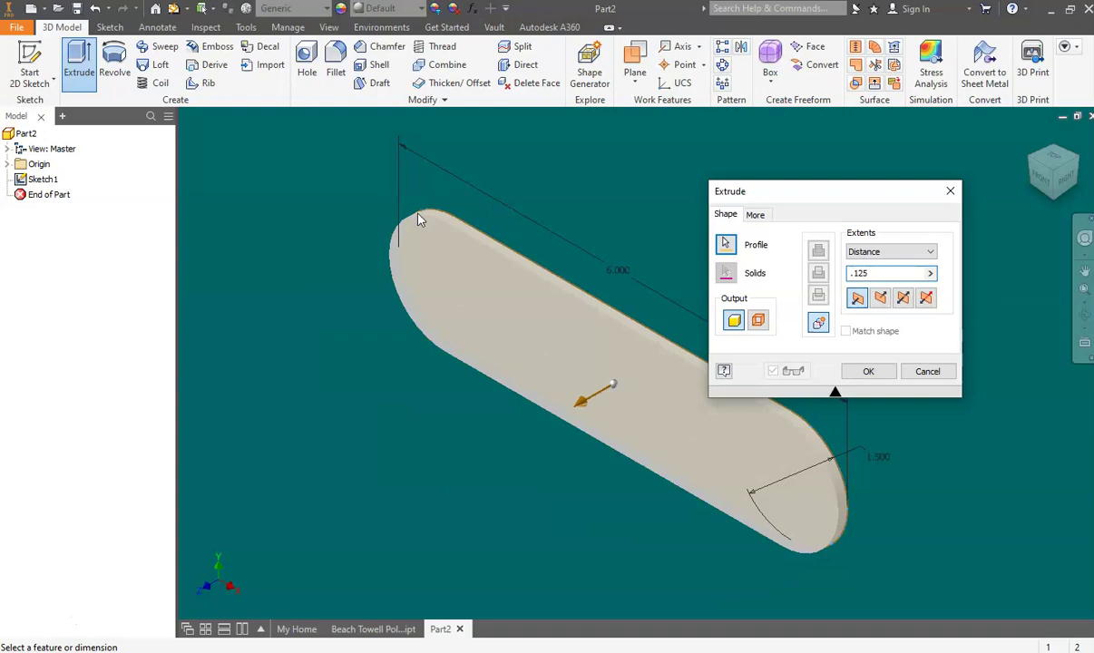
click(861, 372)
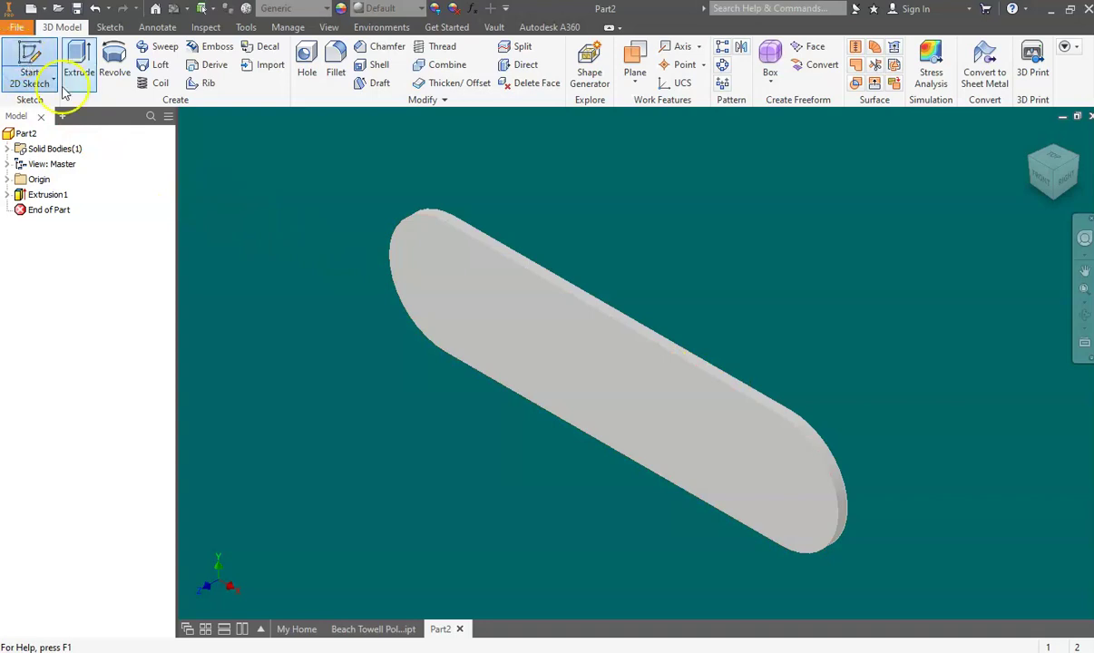
- Start a new sketch on the plate's front face and enter the text PANTHERS near its lower edge
click(36, 77)
click(519, 320)
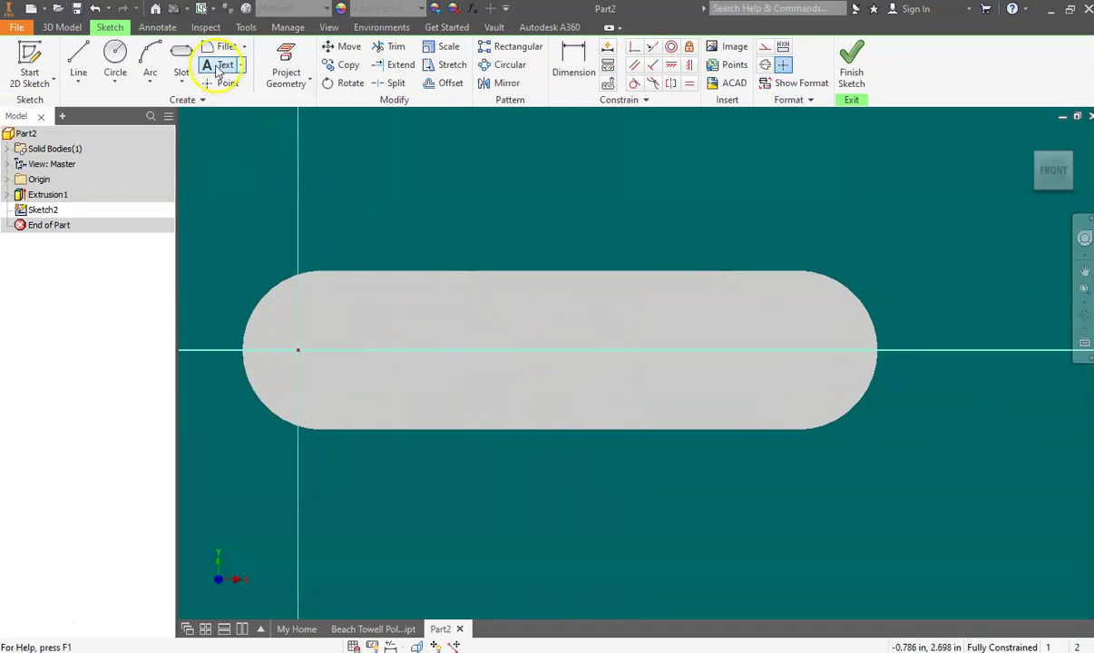
click(320, 377)
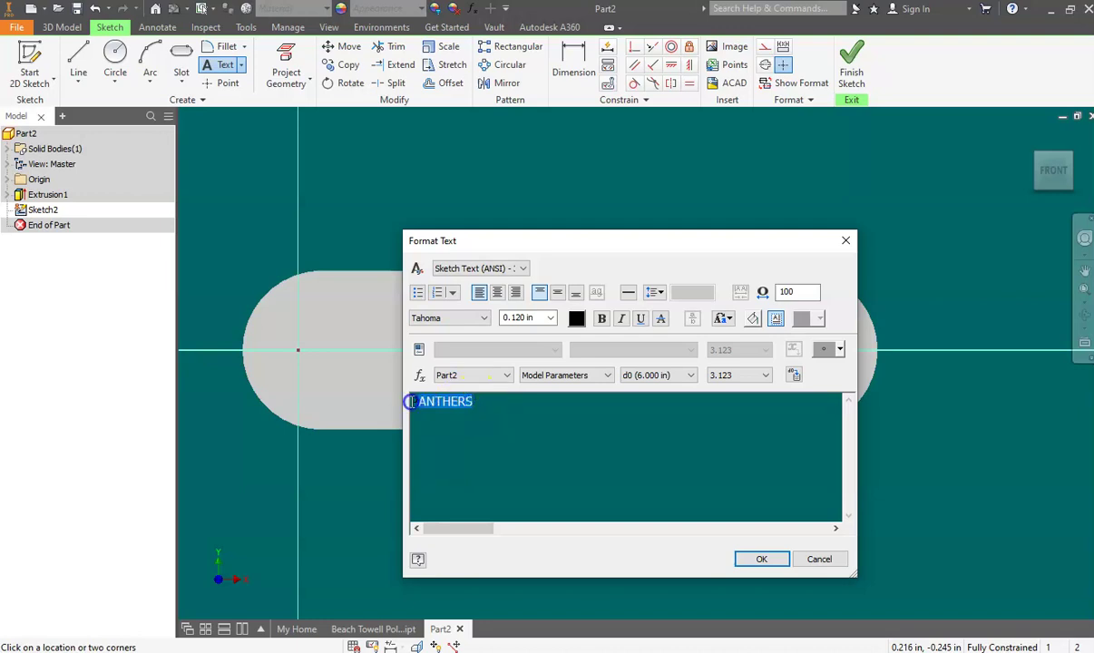
- Format the PANTHERS text in Arial Black at a height of 1 in and place it in the sketch
click(488, 323)
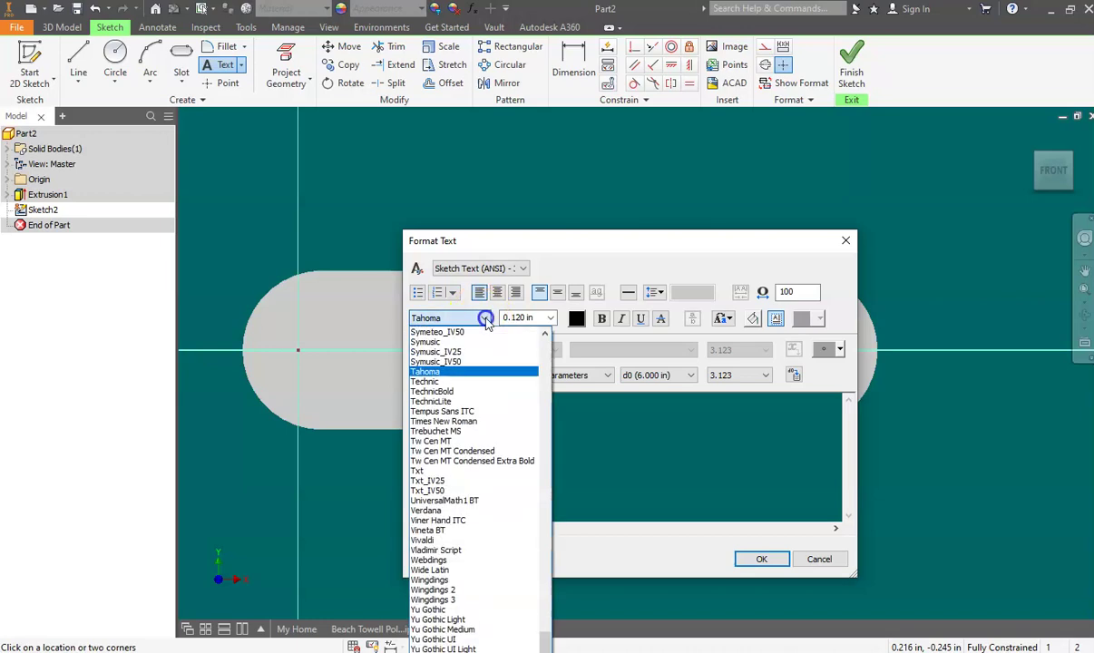
scroll(490, 381, up, 4)
scroll(508, 372, up, 12)
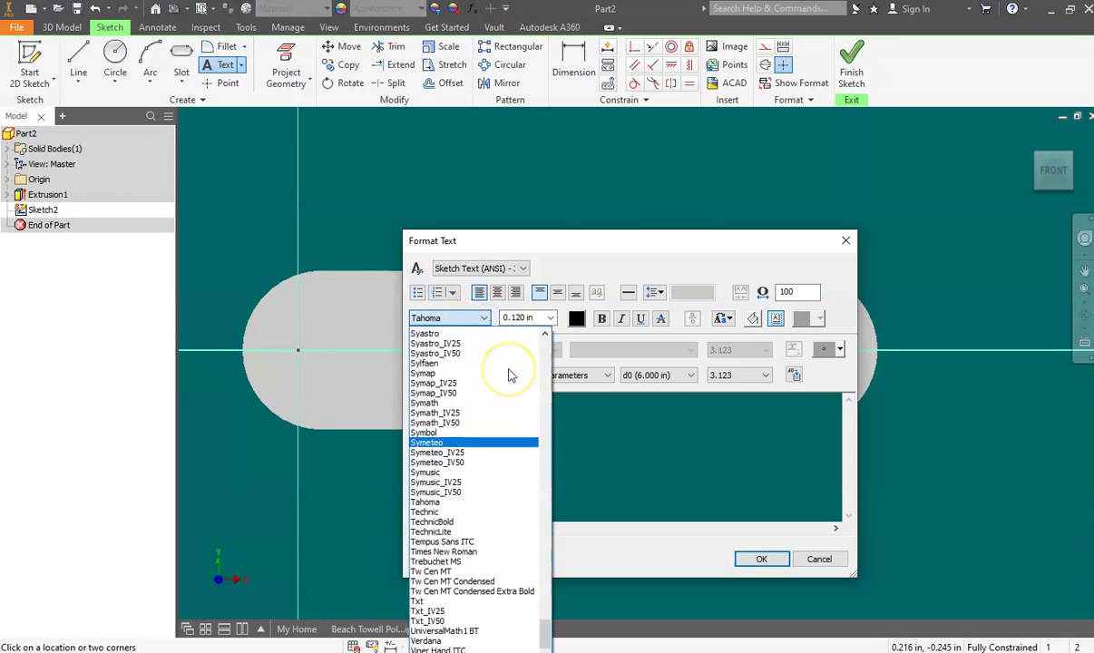
drag(548, 613, 543, 374)
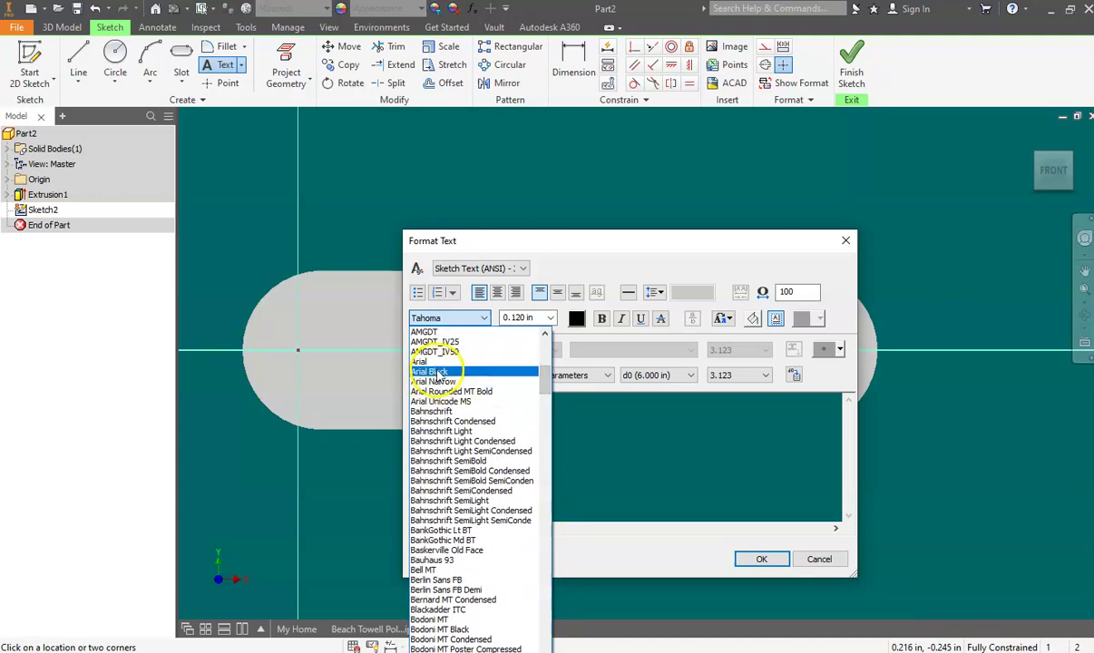
click(443, 373)
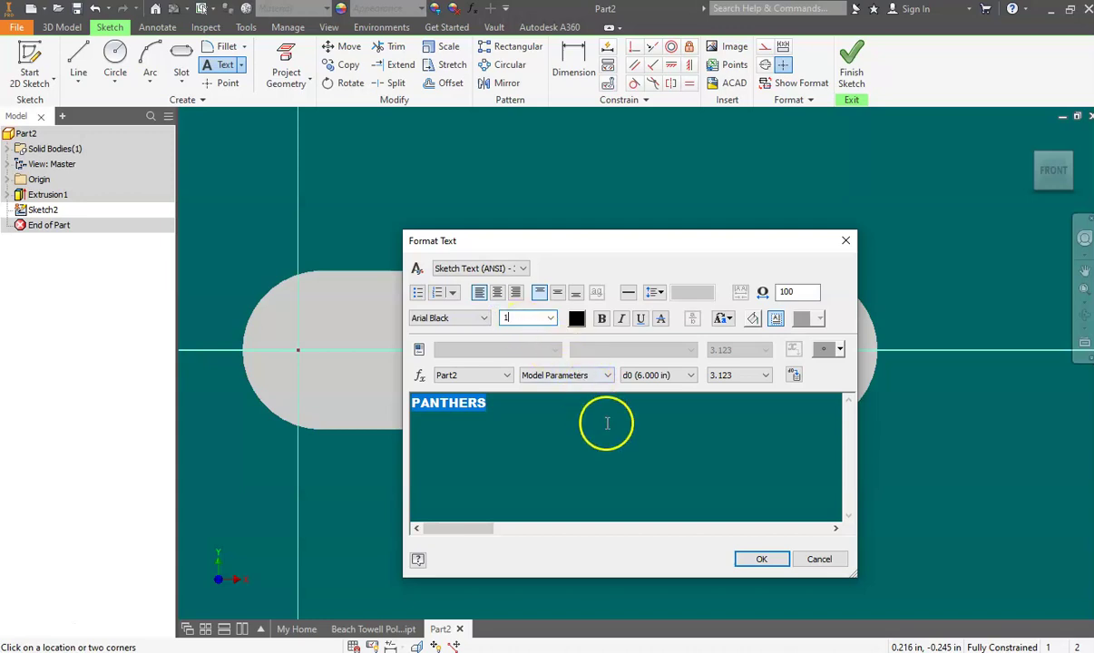
click(762, 559)
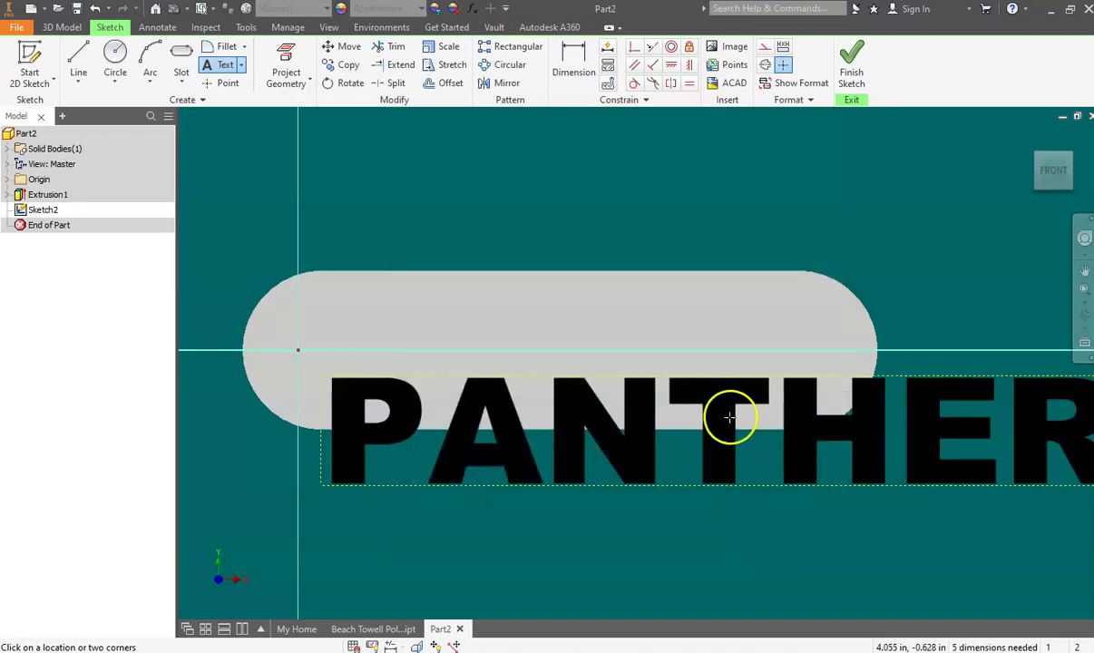
- Leave the Text command and move the PANTHERS text up onto the plate, starting beside the origin
scroll(730, 417, up, 3)
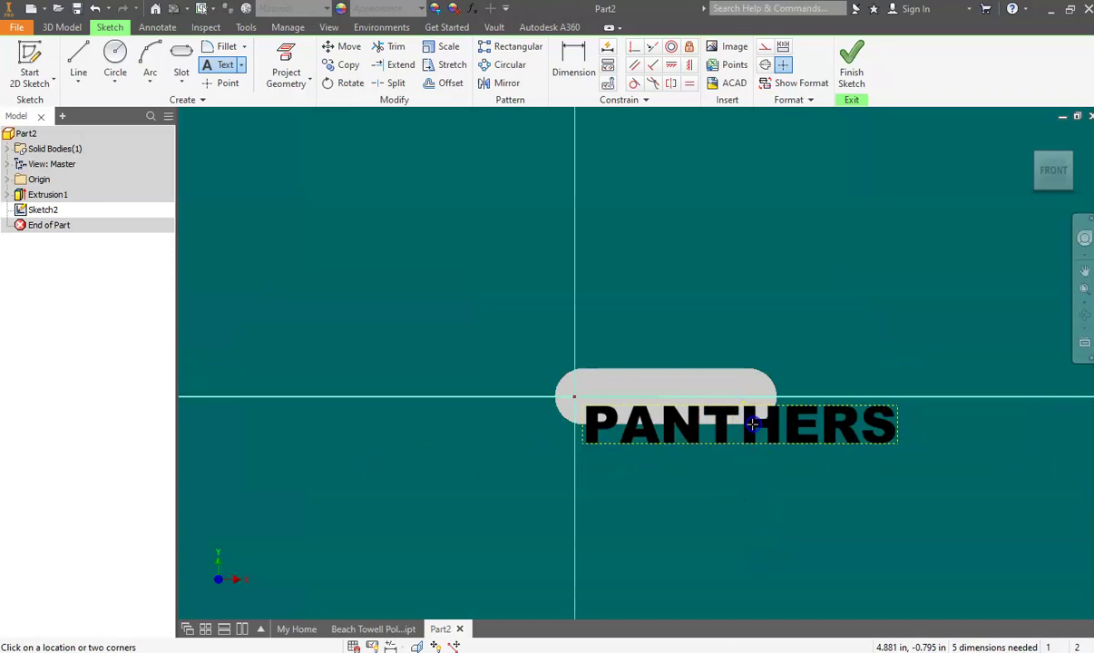
click(738, 397)
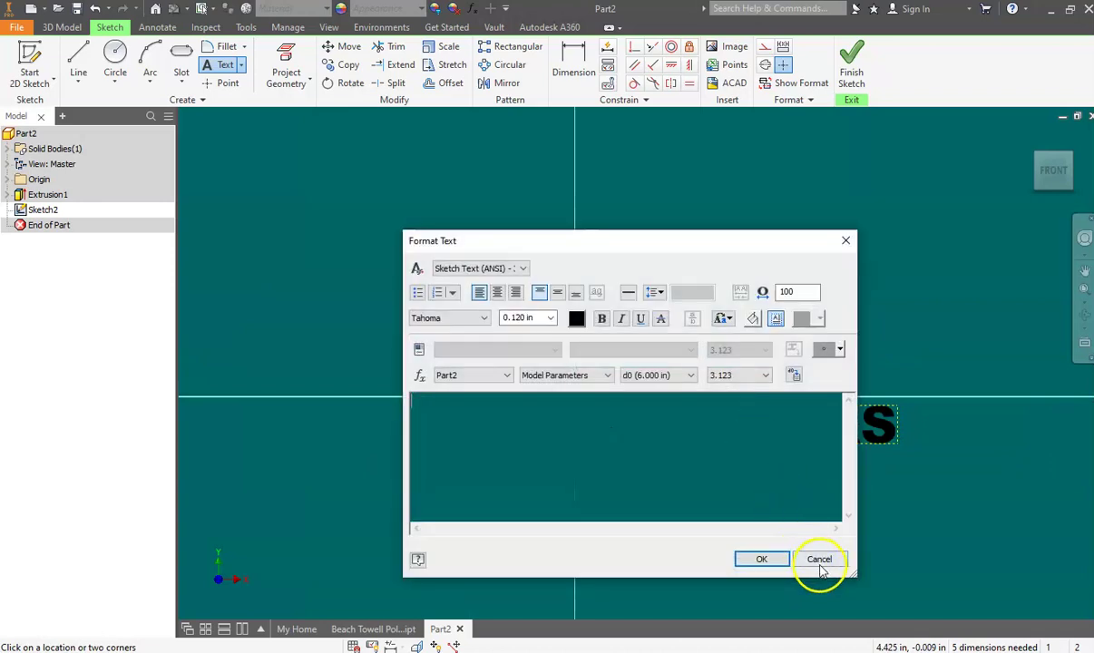
click(819, 559)
key(Escape)
drag(760, 420, 755, 396)
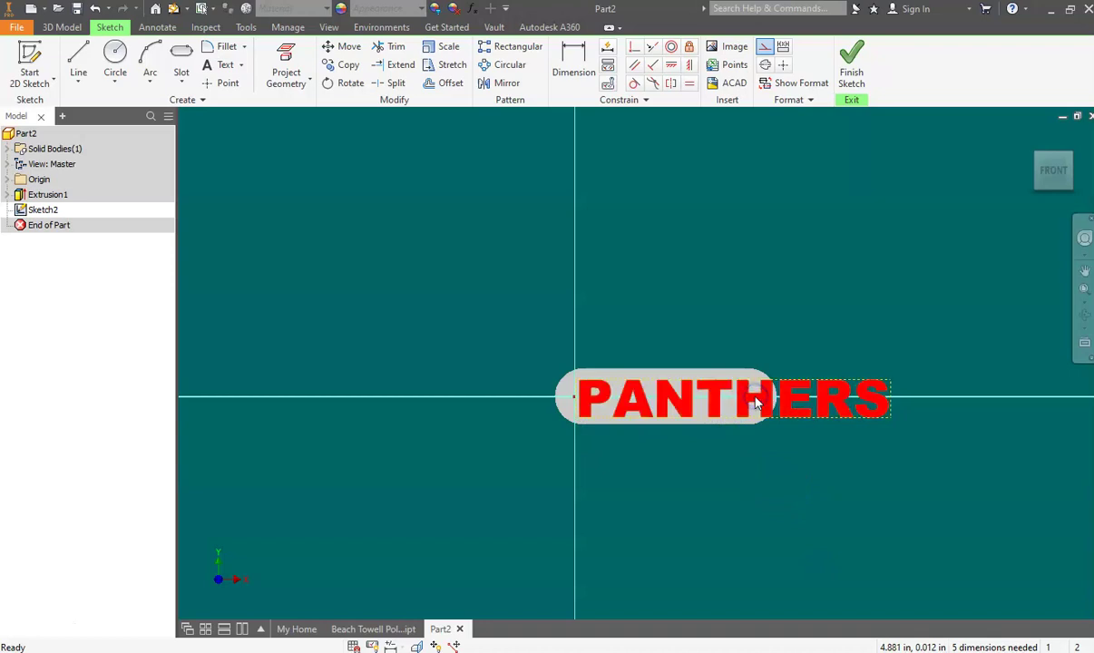
double_click(695, 388)
click(517, 425)
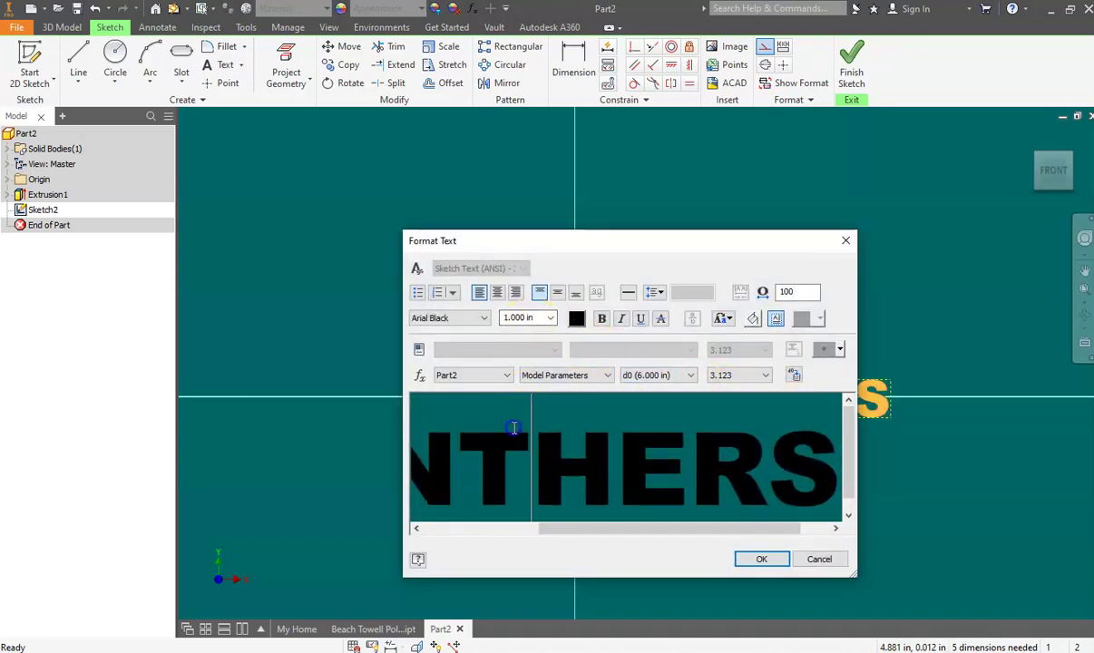
key(ctrl+a)
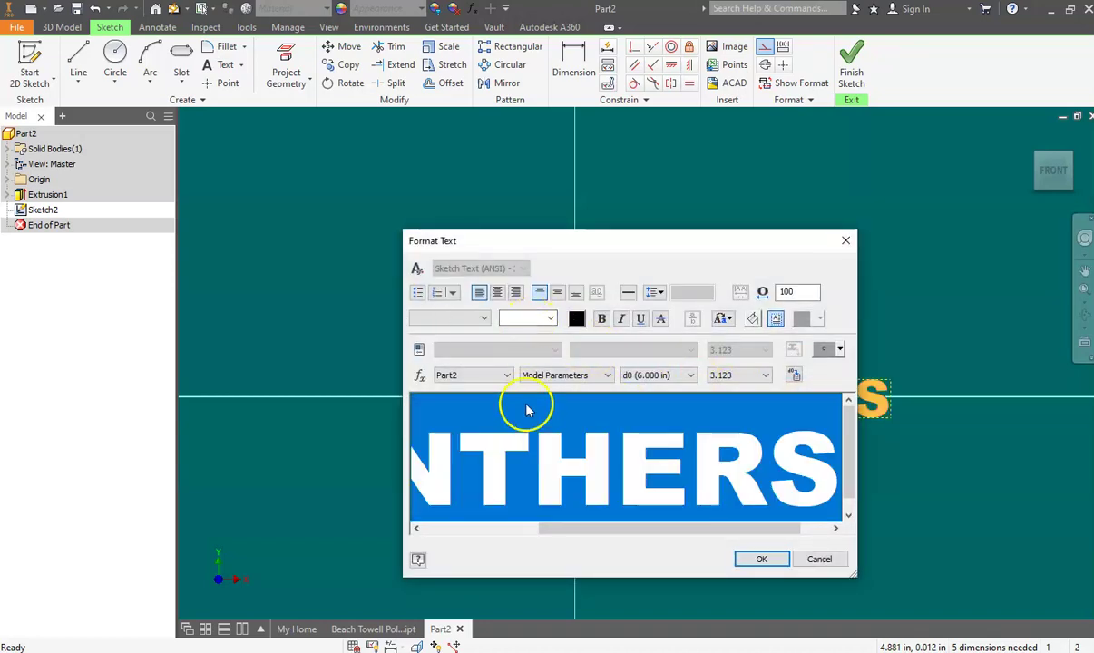
click(816, 560)
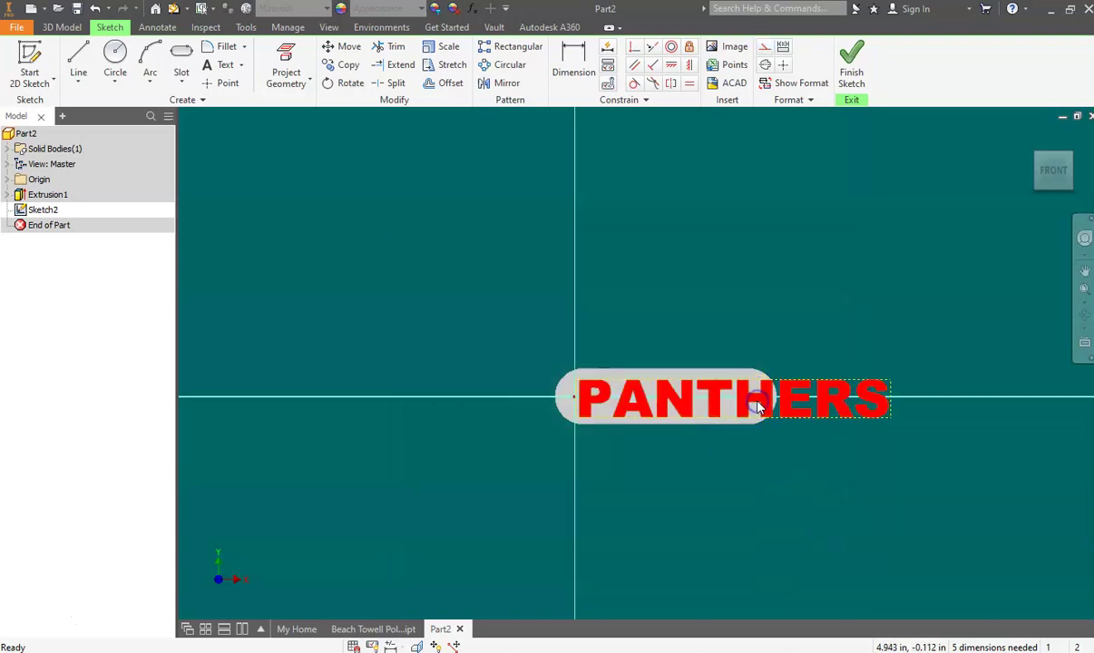
- Widen the text editor to show the whole word PANTHERS and set all its letters to 0.75 in high
double_click(759, 408)
mouse_move(859, 576)
mouse_down()
mouse_move(922, 598)
mouse_move(1003, 581)
mouse_up()
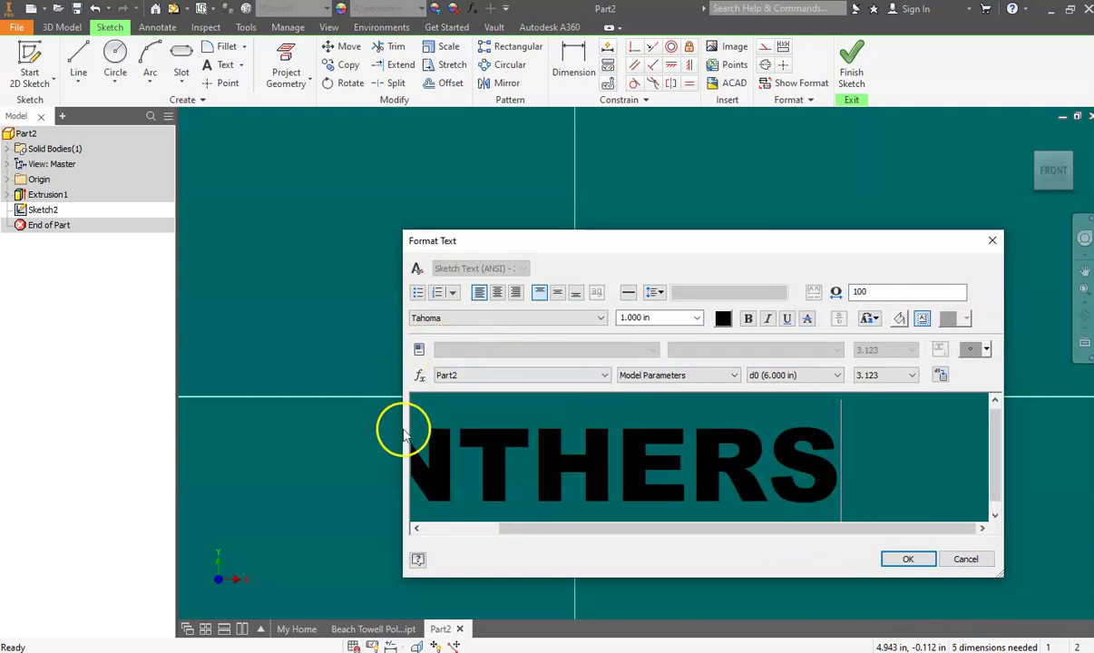
drag(400, 432, 228, 433)
drag(854, 461, 244, 472)
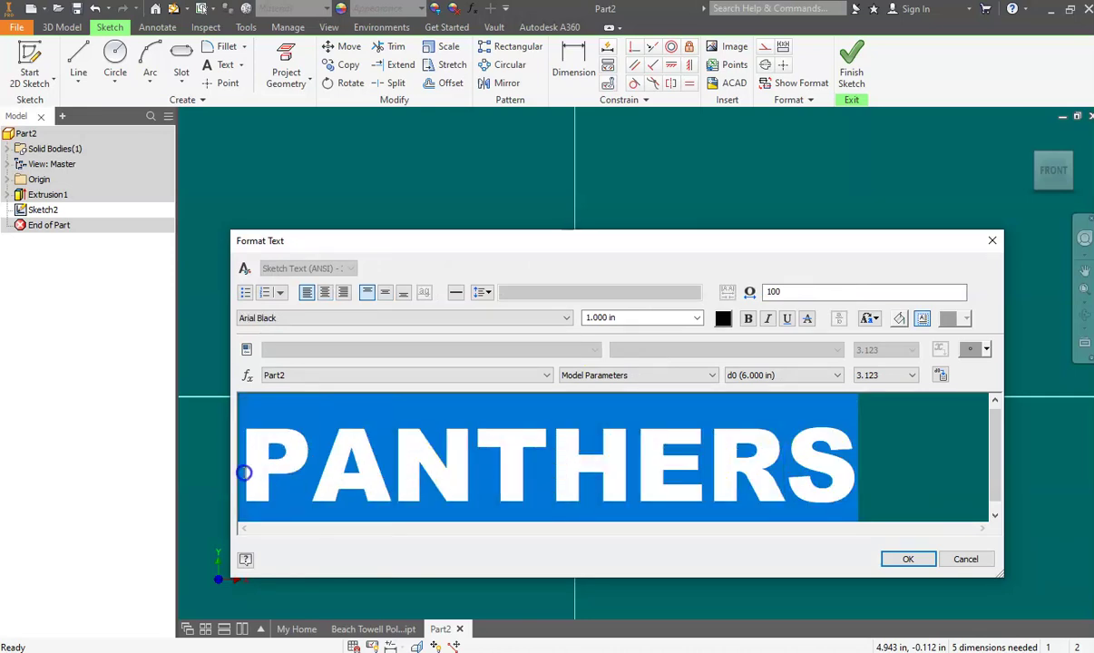
click(696, 319)
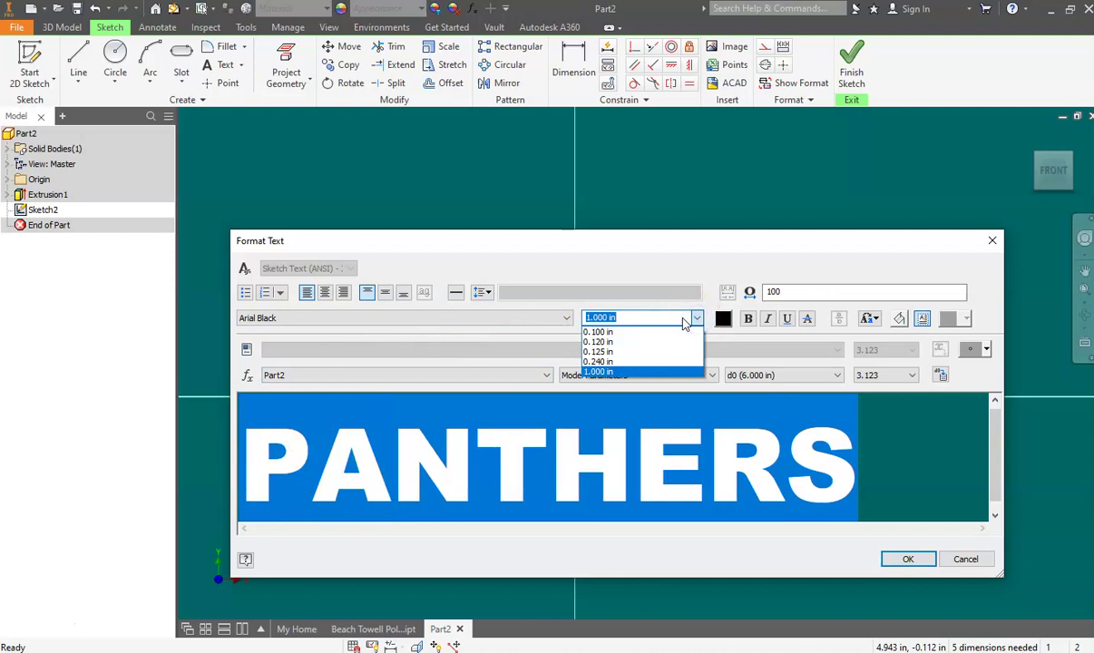
text(.75)
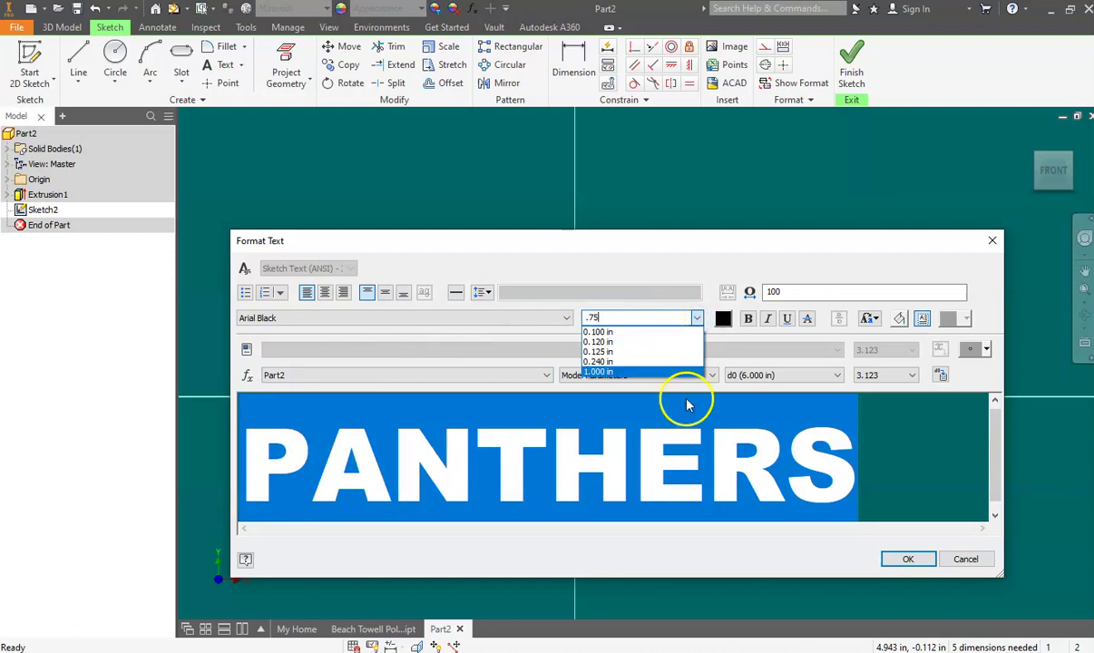
click(909, 559)
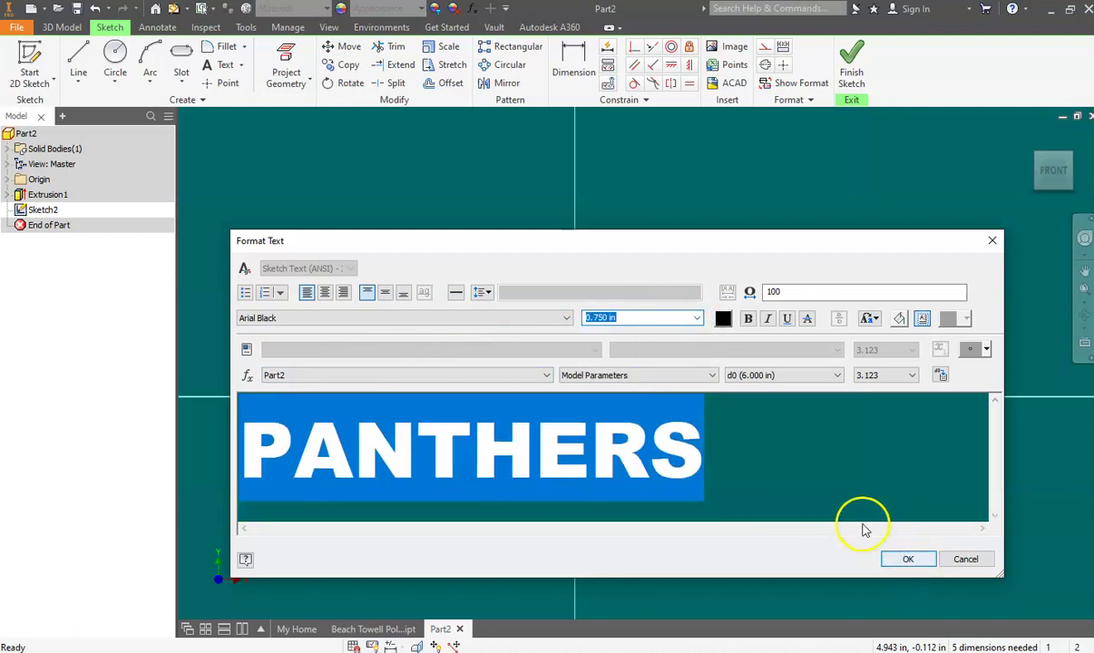
click(898, 559)
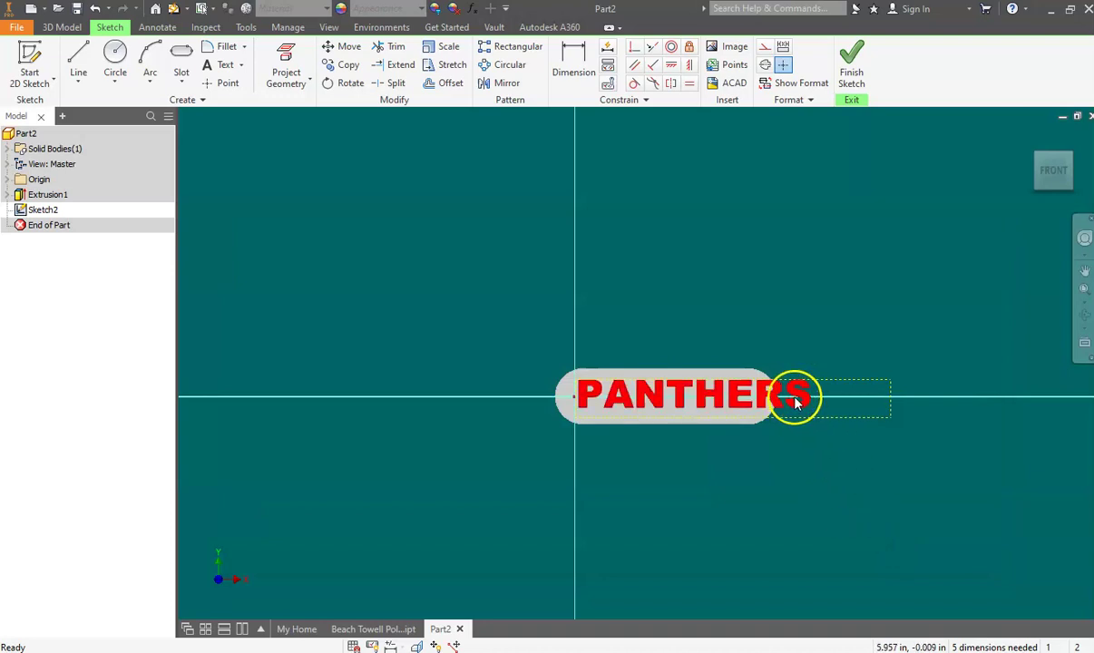
- Reopen the PANTHERS text for editing and set the height of all its letters to 0.5 in
double_click(795, 399)
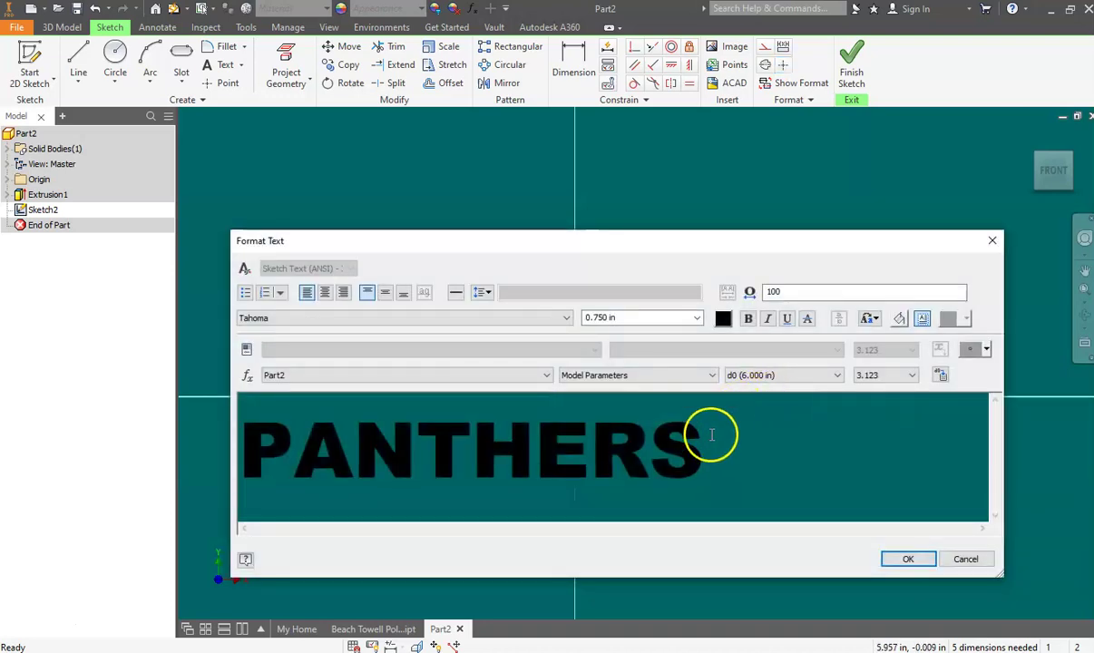
drag(707, 451, 260, 440)
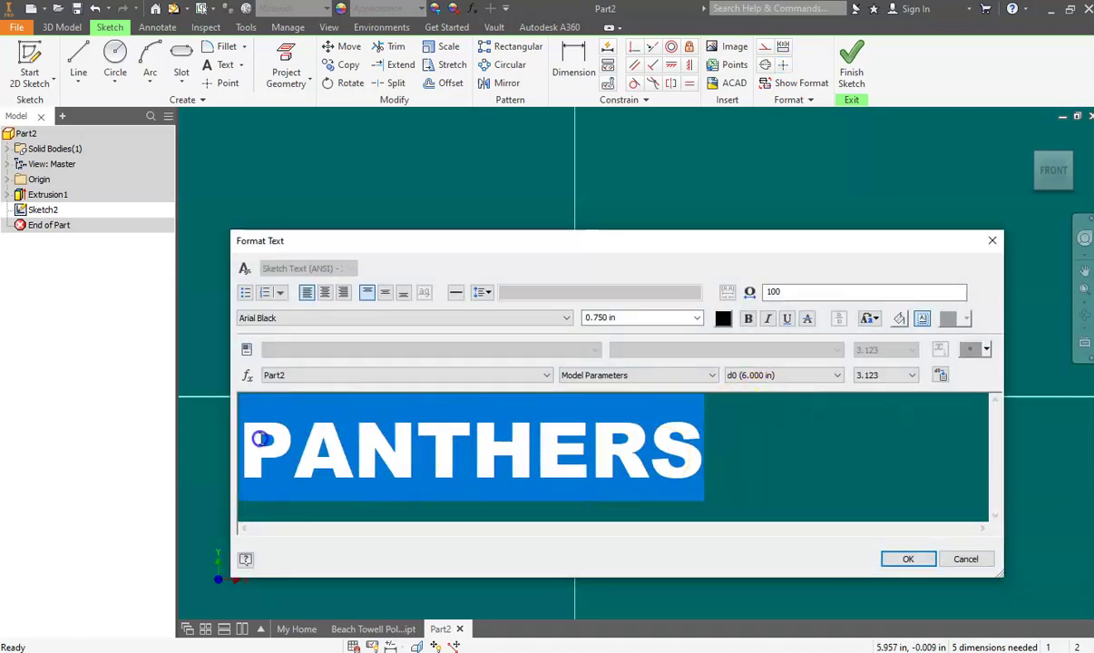
click(622, 317)
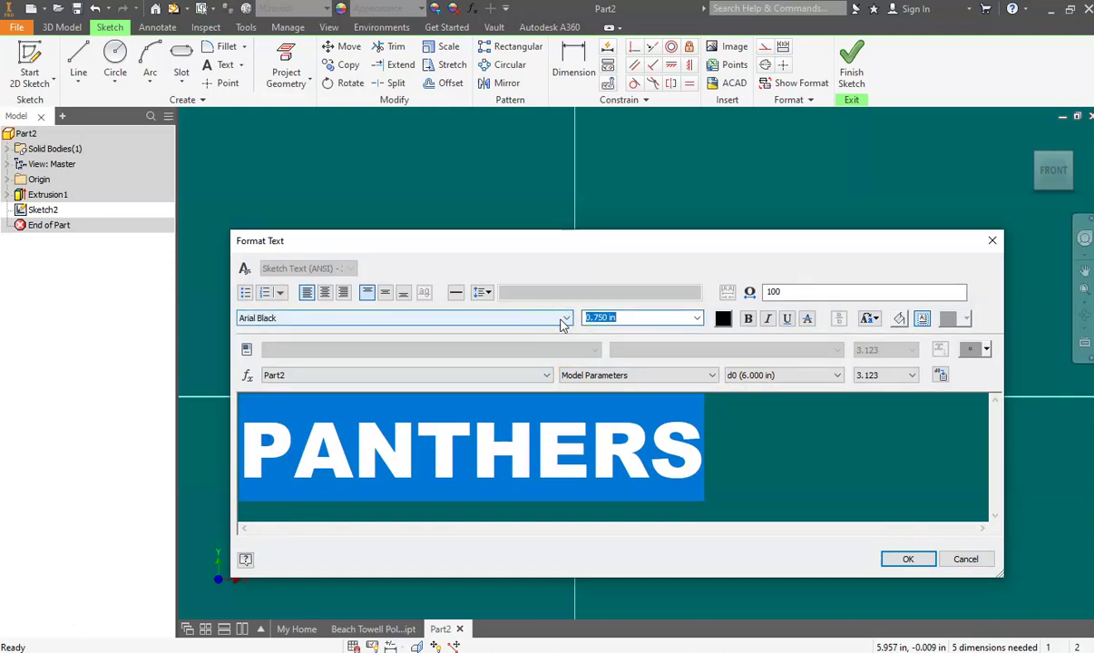
click(907, 559)
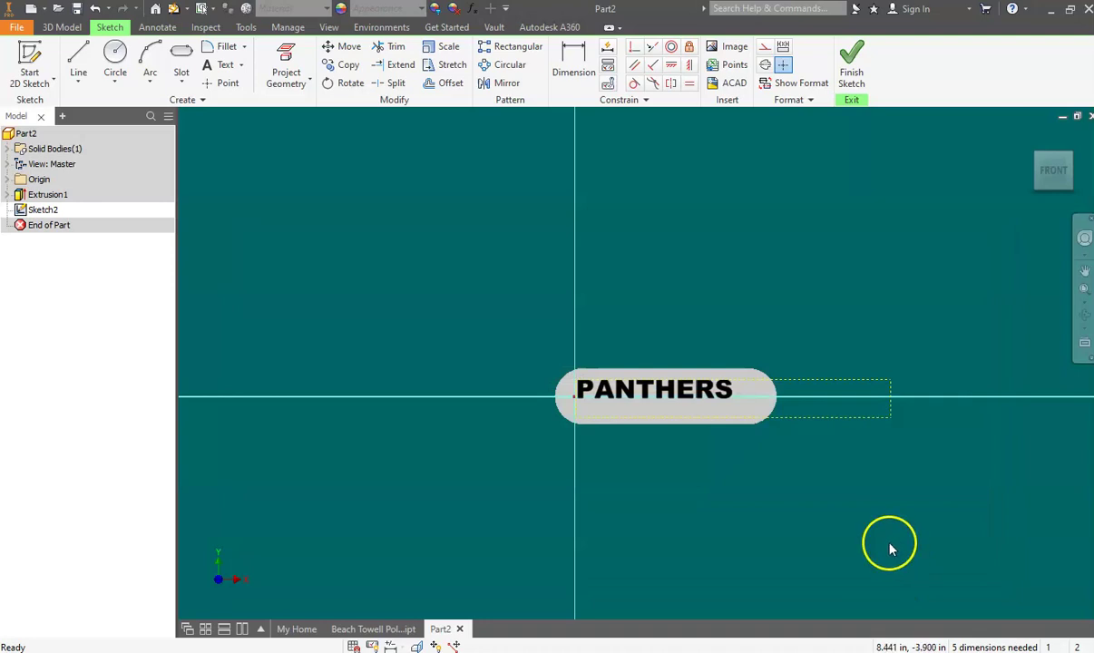
- Set the height of all the PANTHERS letters to 0.6 in
double_click(723, 396)
drag(578, 428, 226, 441)
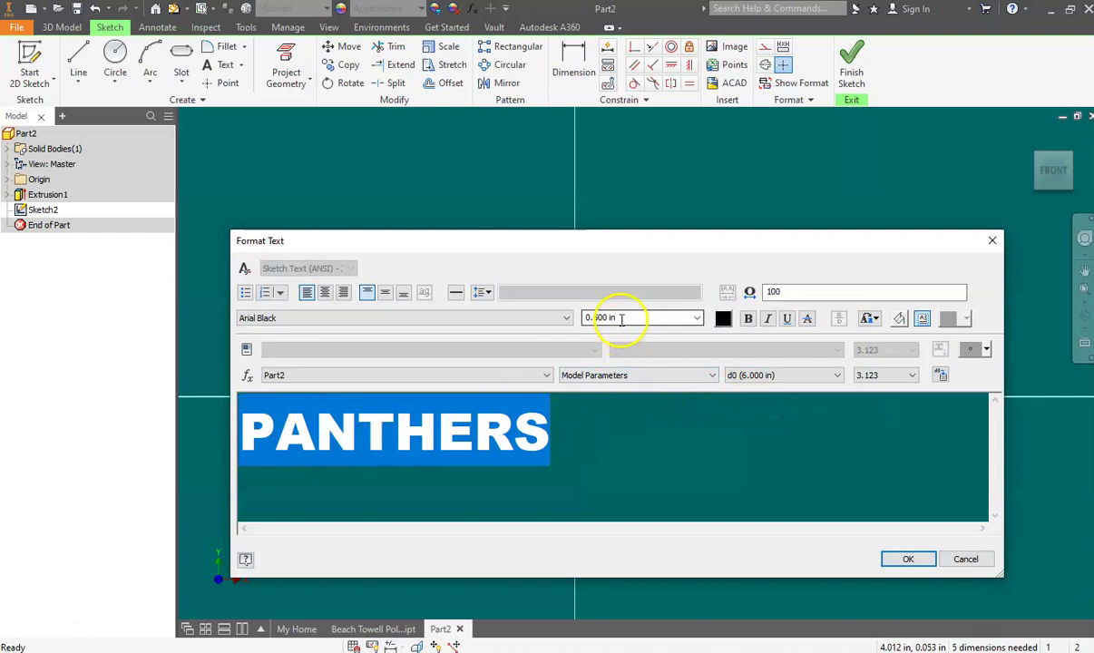
text(.6)
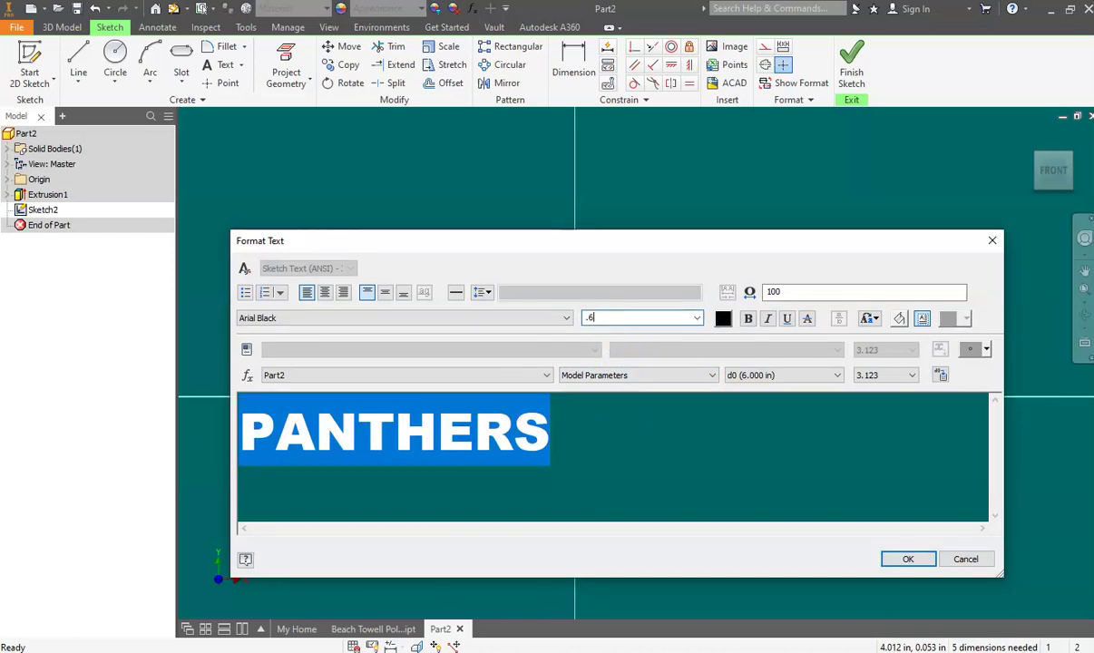
click(907, 559)
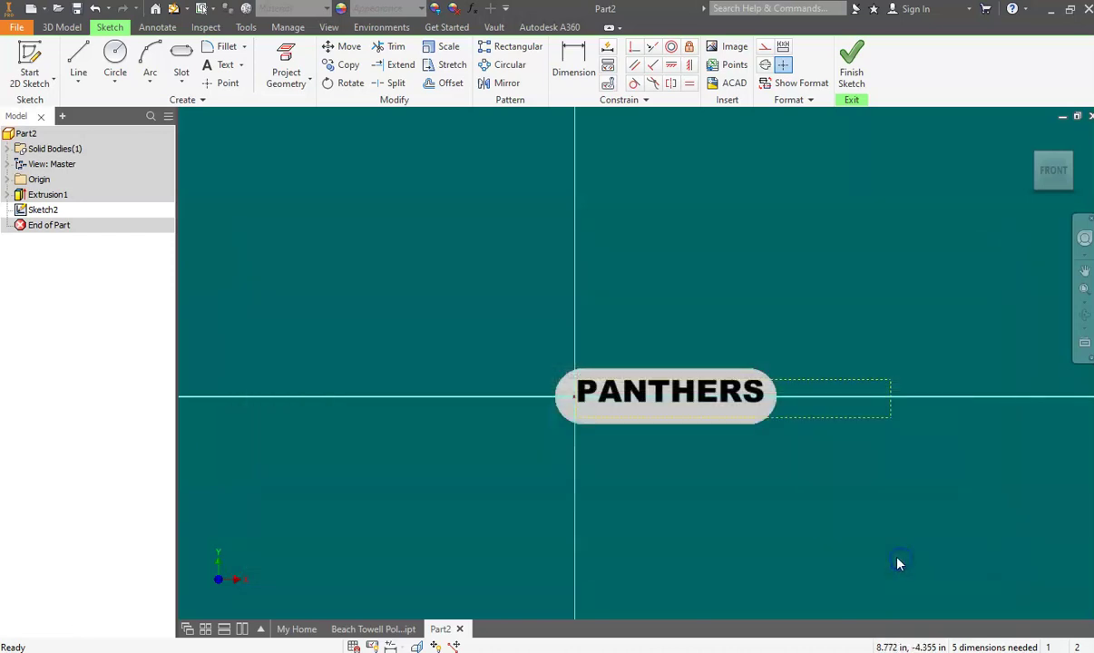
- Move the PANTHERS text slightly down to centre it vertically on the plate and finish the sketch
scroll(679, 403, up, 3)
drag(679, 384, 685, 412)
click(851, 63)
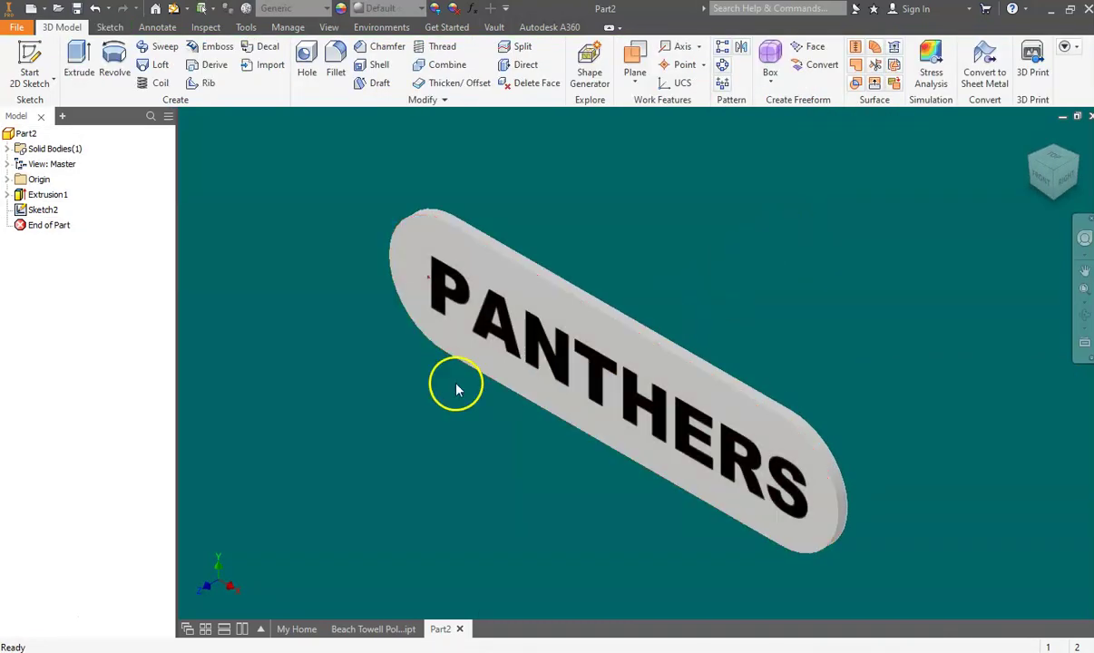
- Cut the PANTHERS text through the plate with a 0.125 in Extrude
click(80, 62)
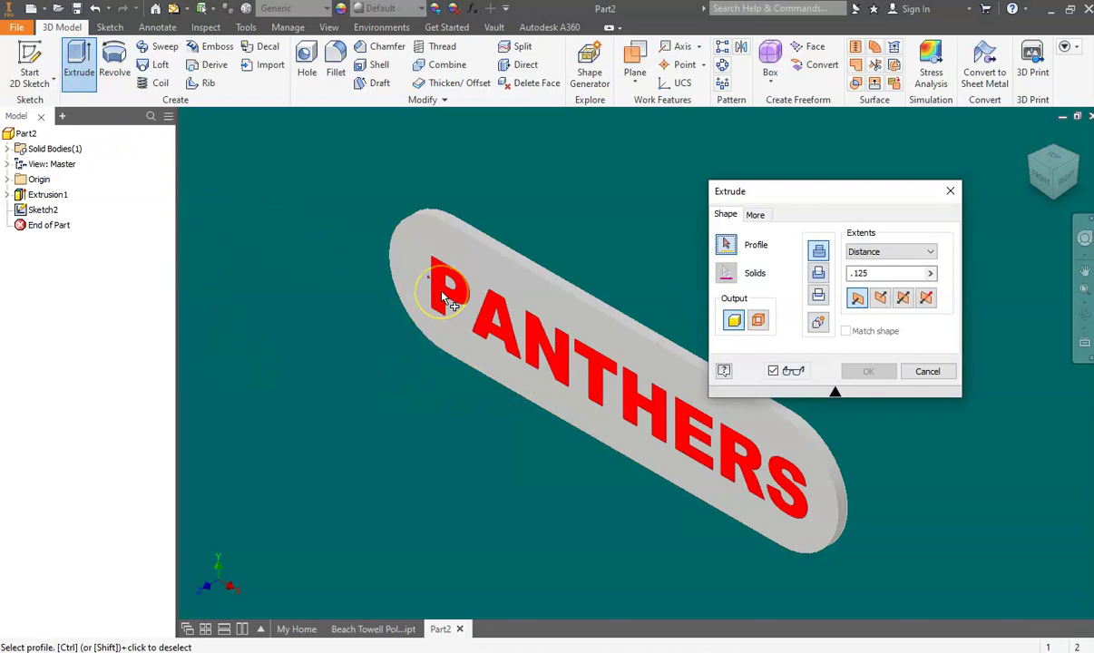
click(442, 293)
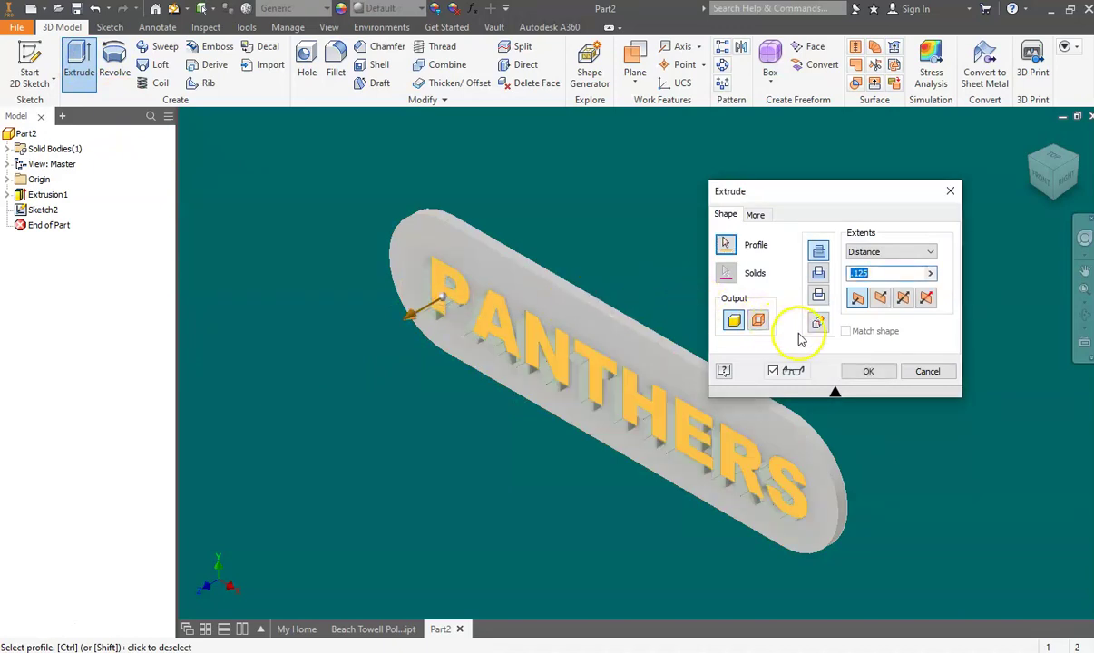
click(817, 273)
click(864, 374)
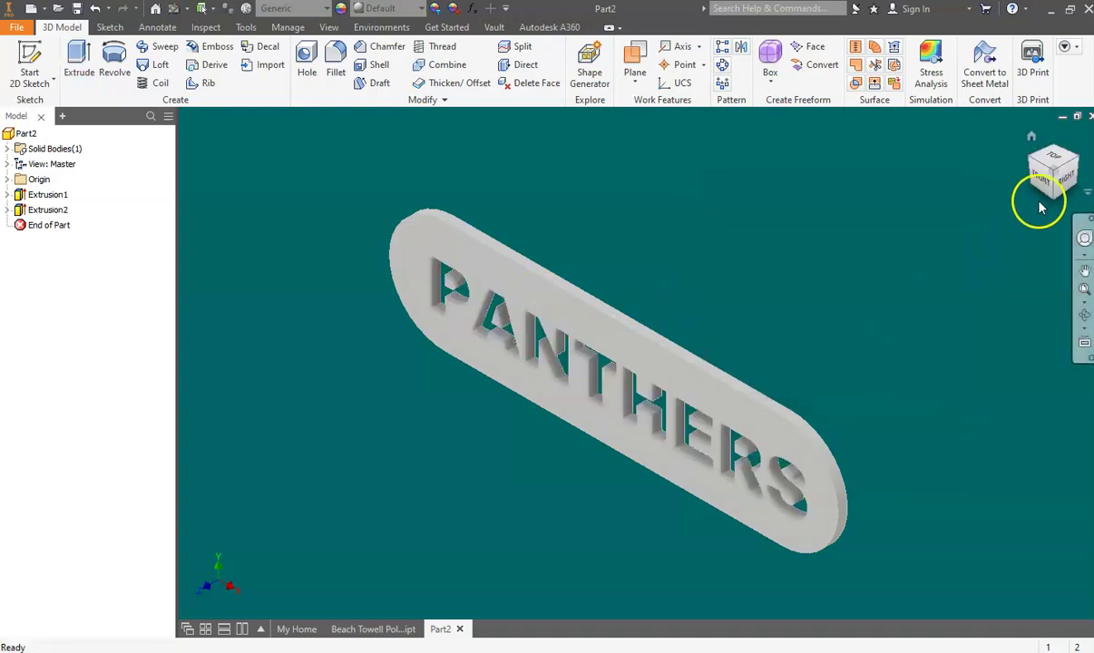
- Start a new sketch on the plate's front face, viewed from the front near the P and A cutouts
click(1028, 184)
click(1040, 200)
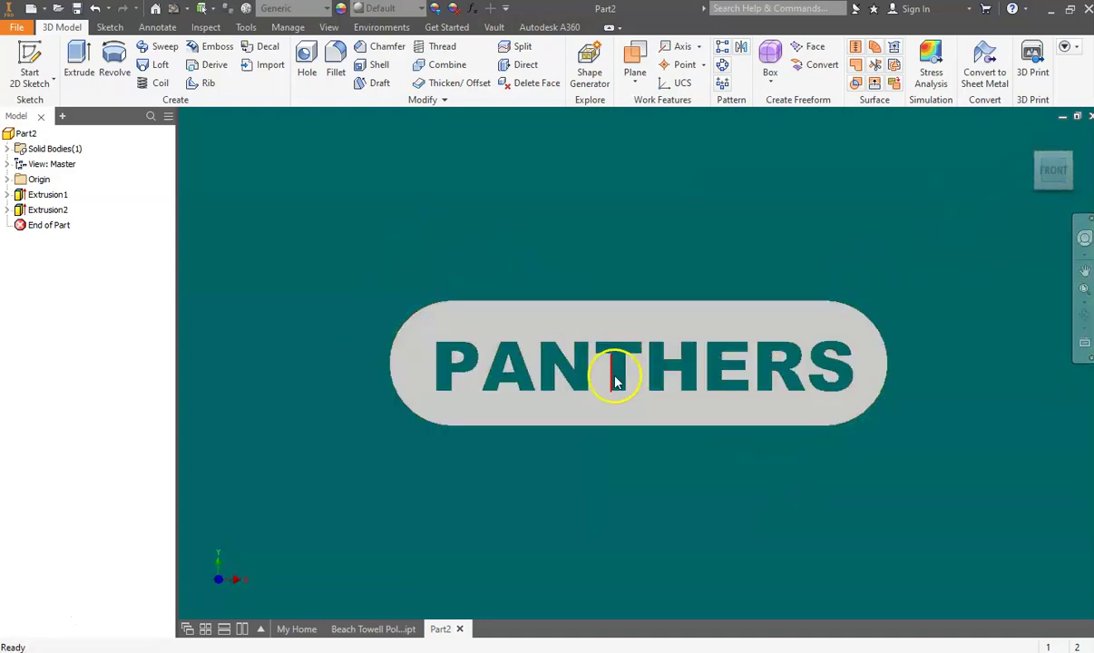
scroll(544, 372, up, 3)
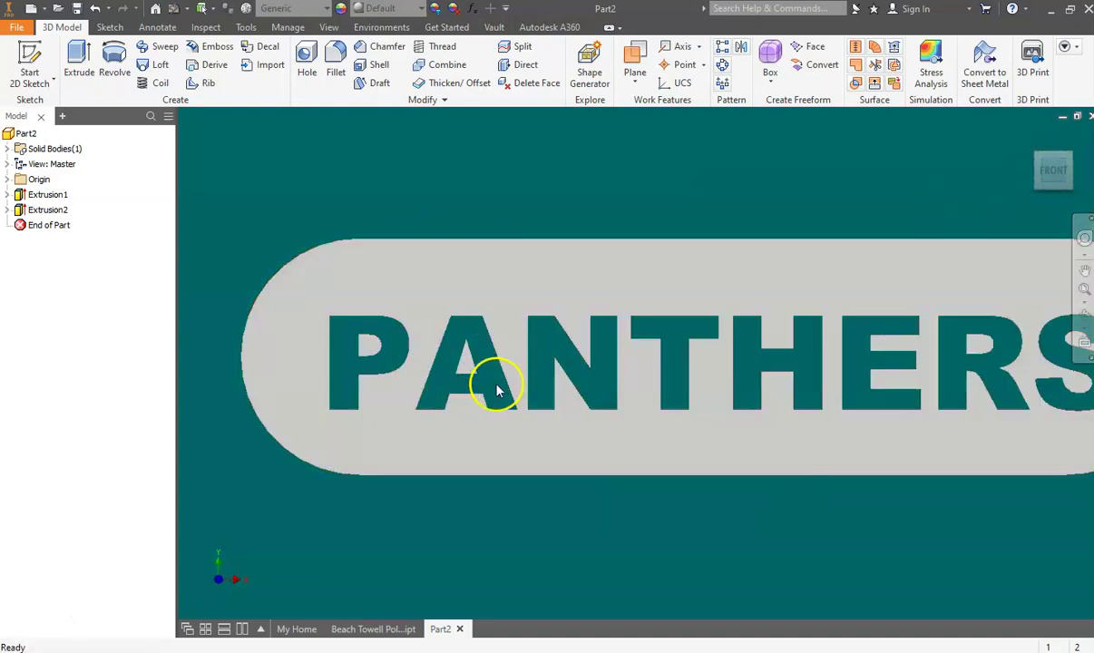
scroll(467, 396, up, 3)
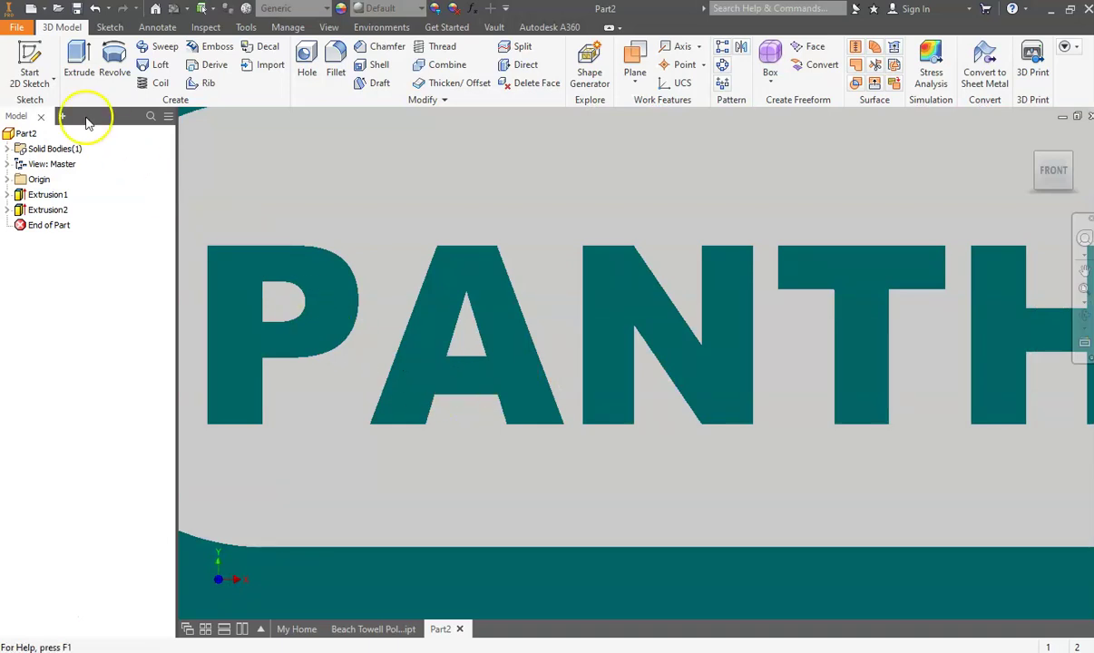
click(30, 63)
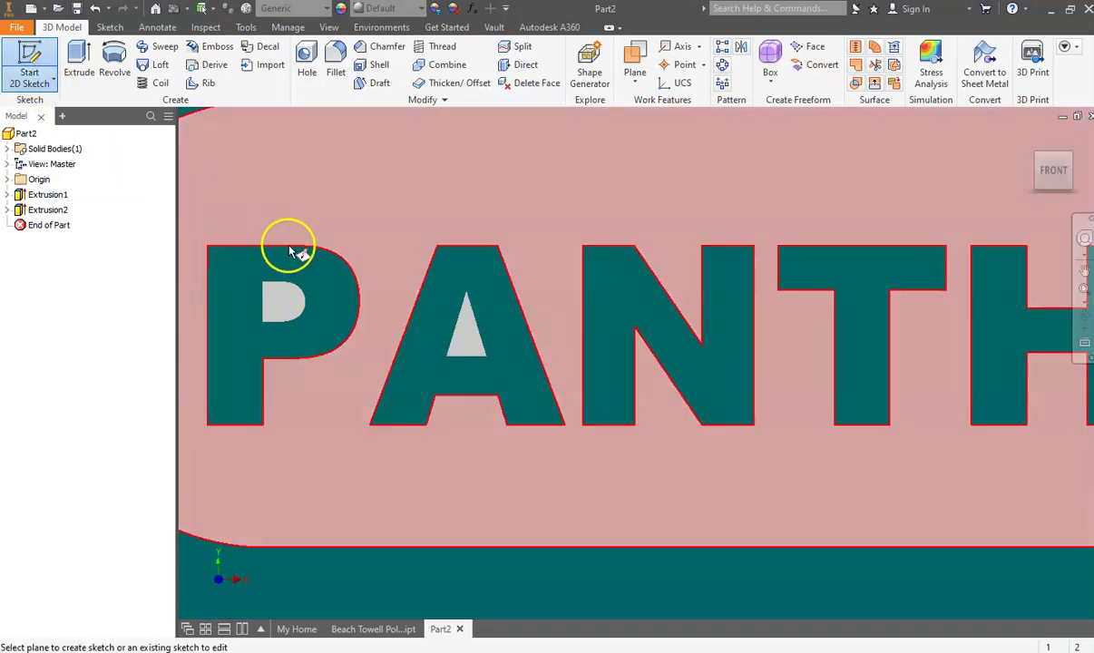
click(331, 200)
mouse_move(786, 427)
middle_down()
mouse_move(628, 396)
mouse_move(464, 293)
middle_up()
- Draw a closed rectangular strip of lines, about 0.12 in tall and 0.03 in wide, from below the P's bowl up to its inner island
click(79, 56)
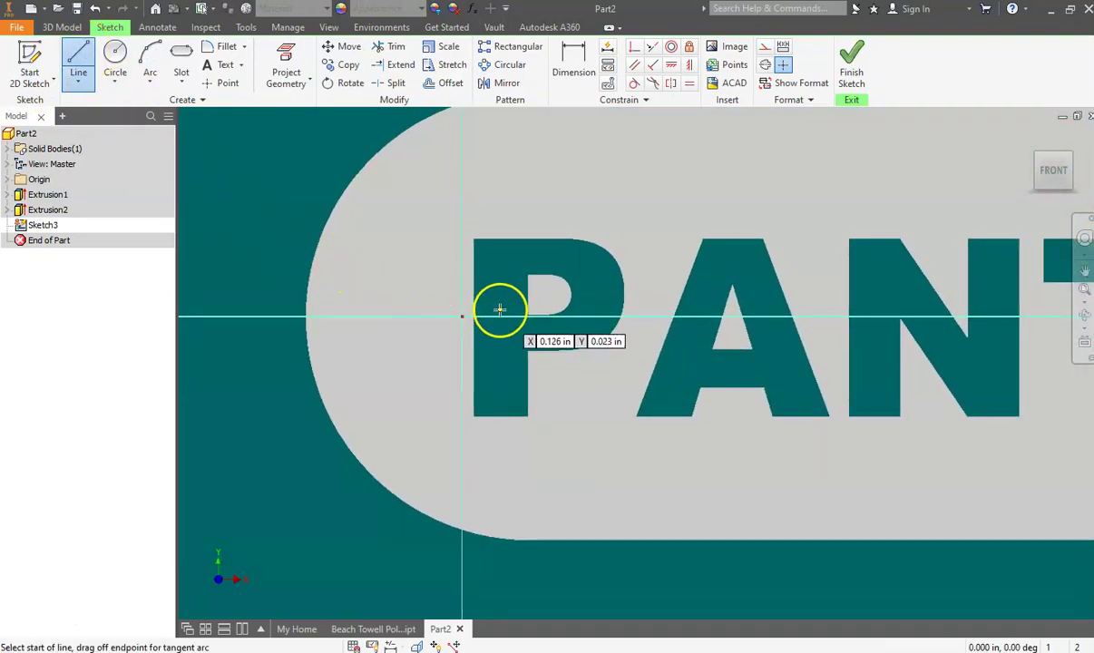
scroll(499, 308, up, 2)
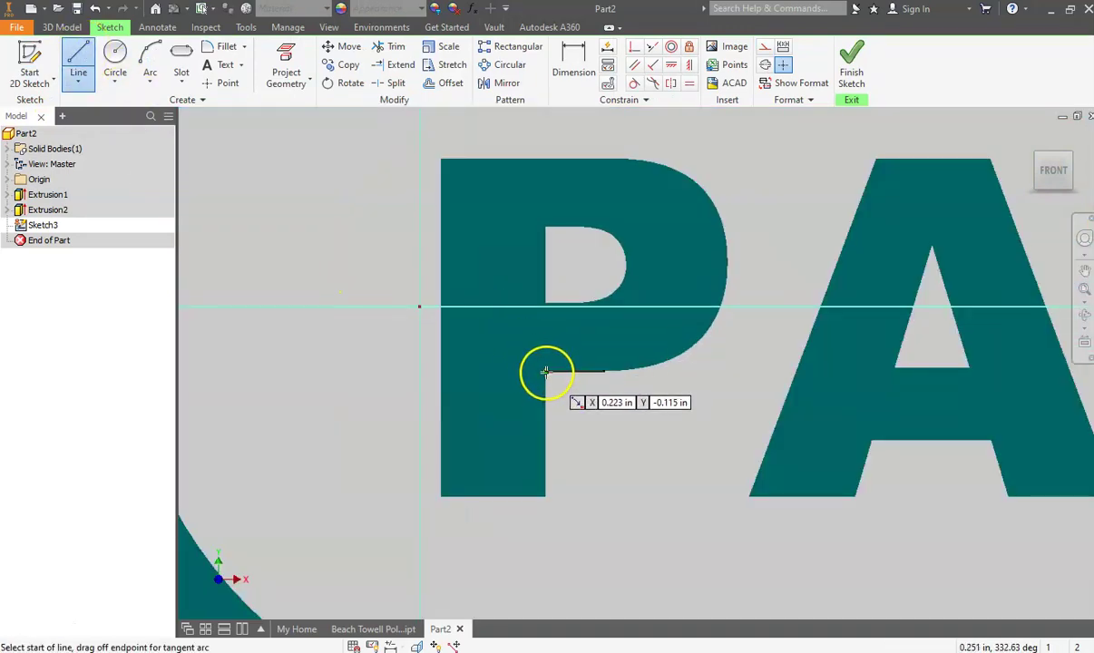
click(545, 372)
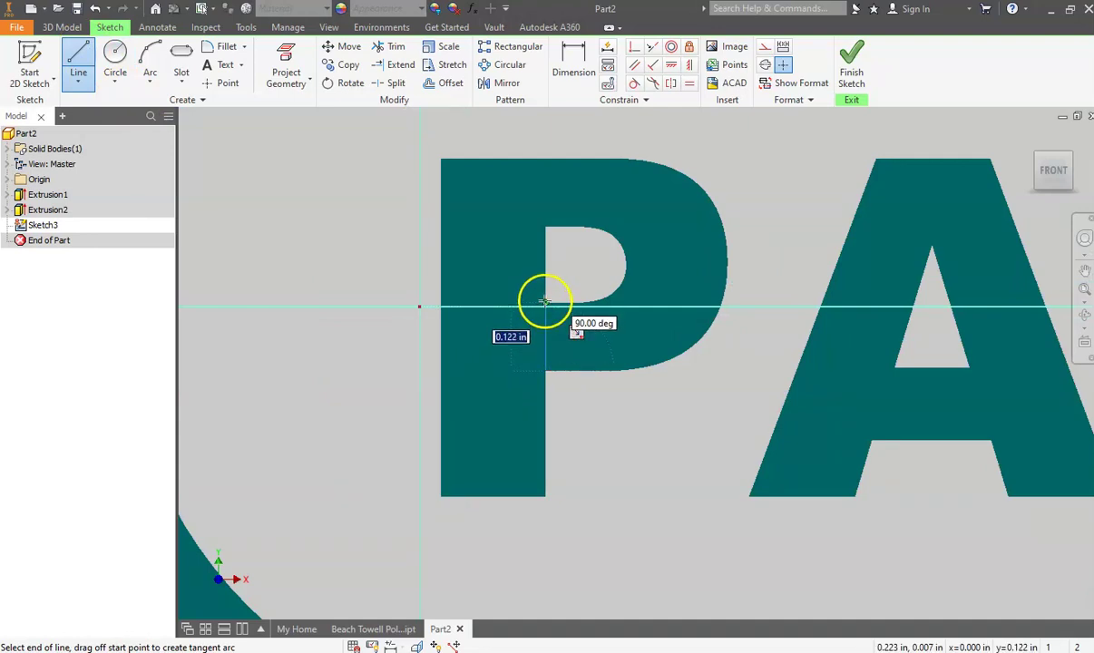
click(545, 301)
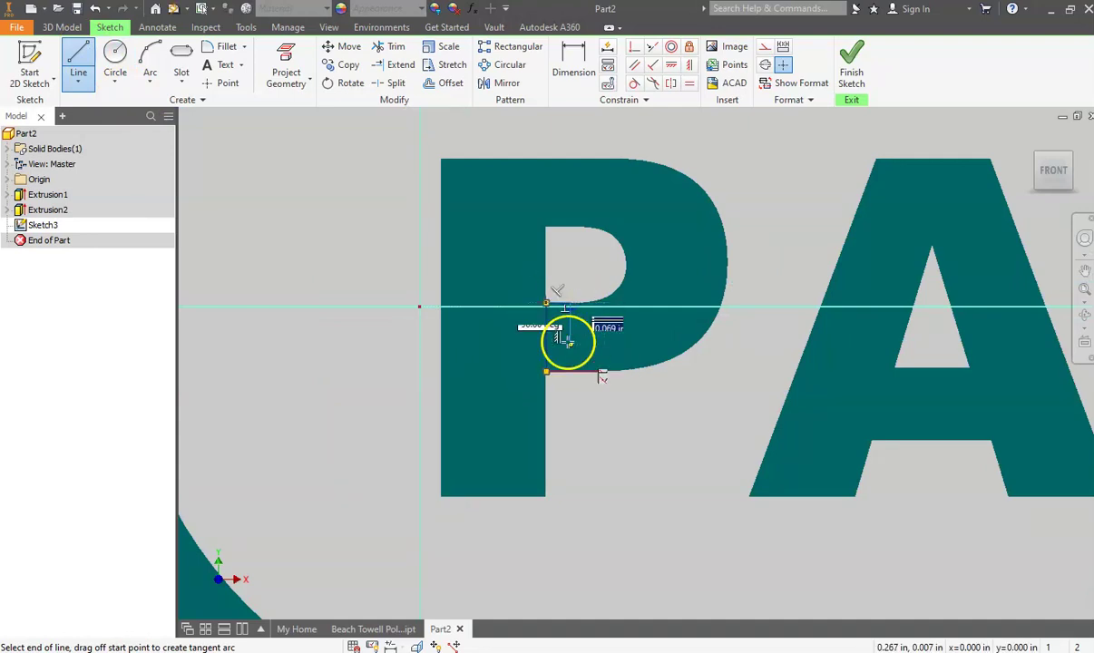
click(570, 370)
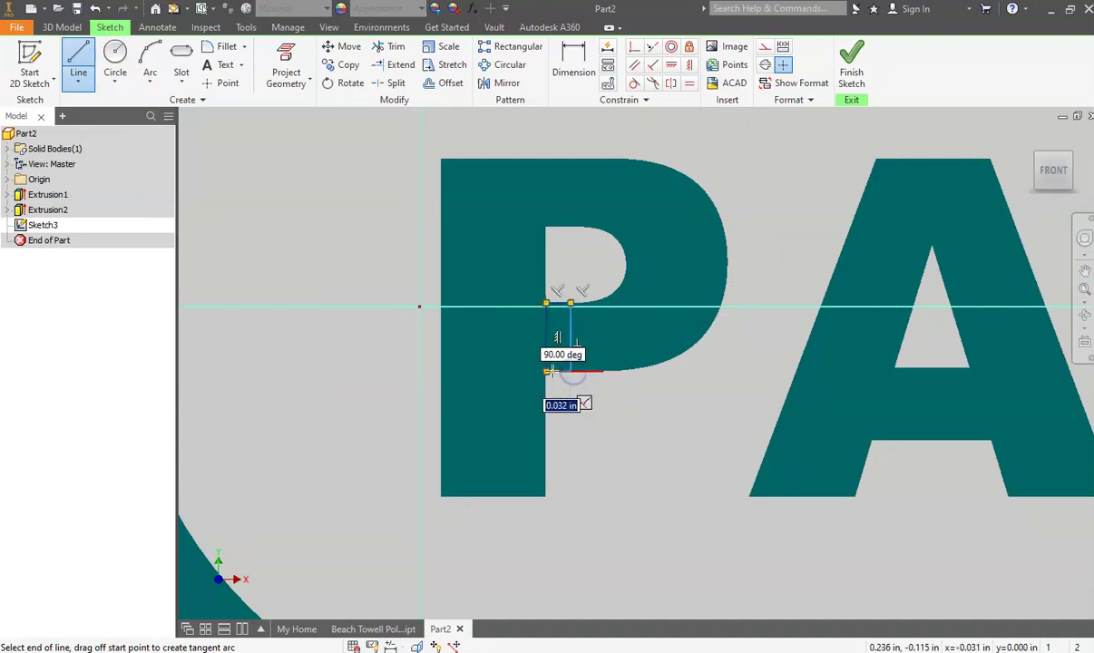
click(546, 371)
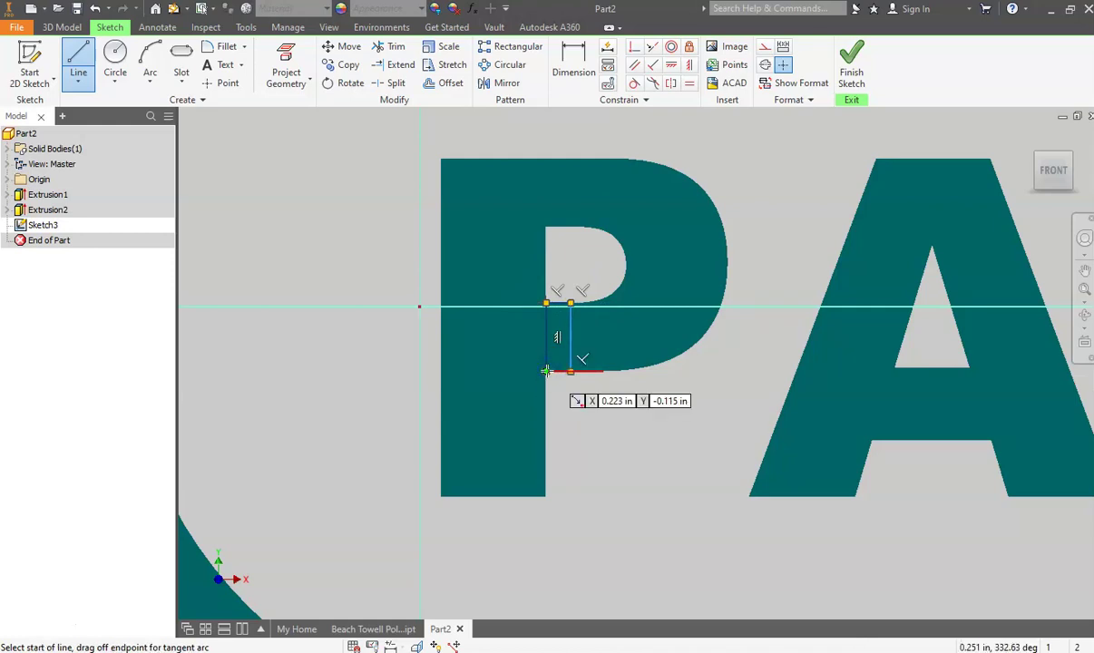
- Draw a slanted strip about 0.14 in long and 0.03 in wide linking the A's inner triangle to the plate below, and finish the sketch
click(871, 440)
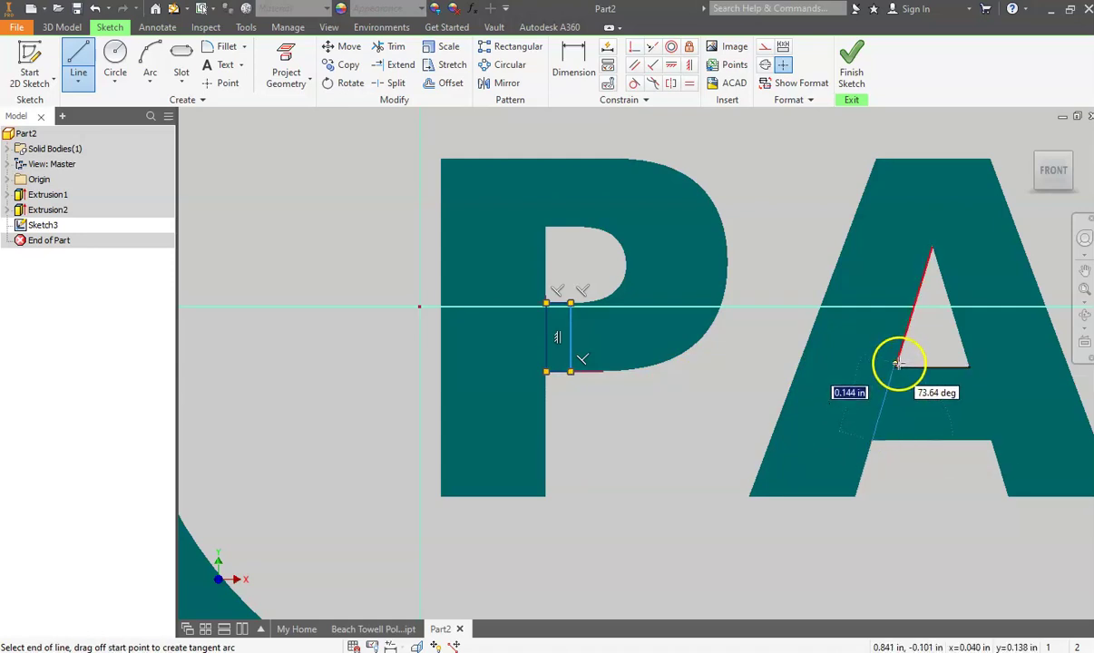
scroll(897, 367, down, 4)
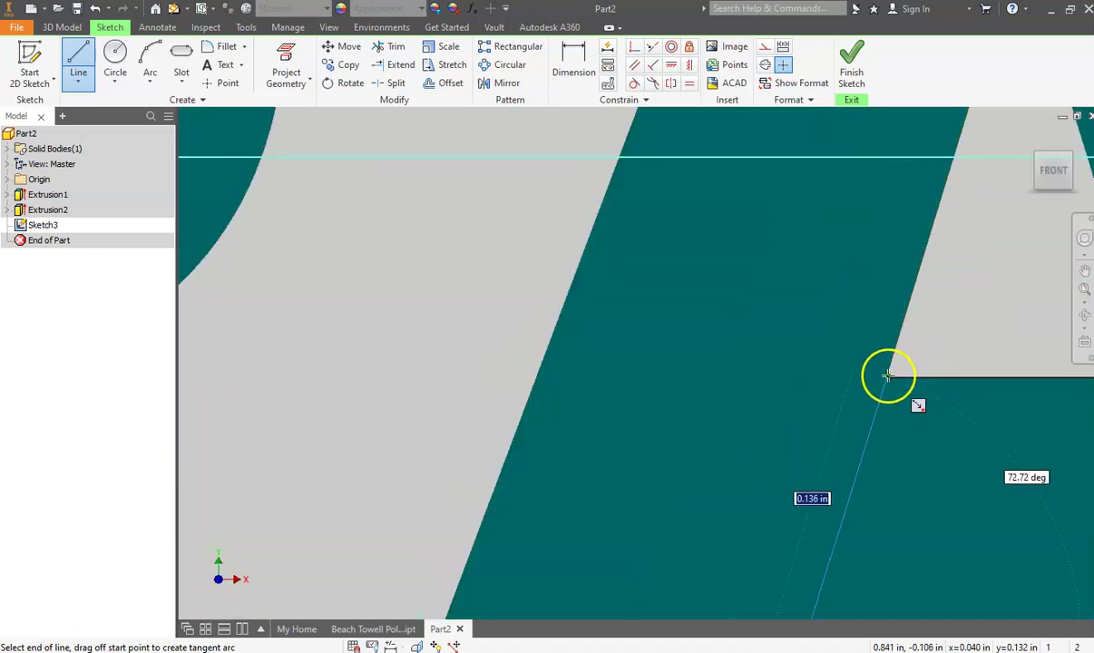
click(888, 374)
scroll(887, 375, up, 4)
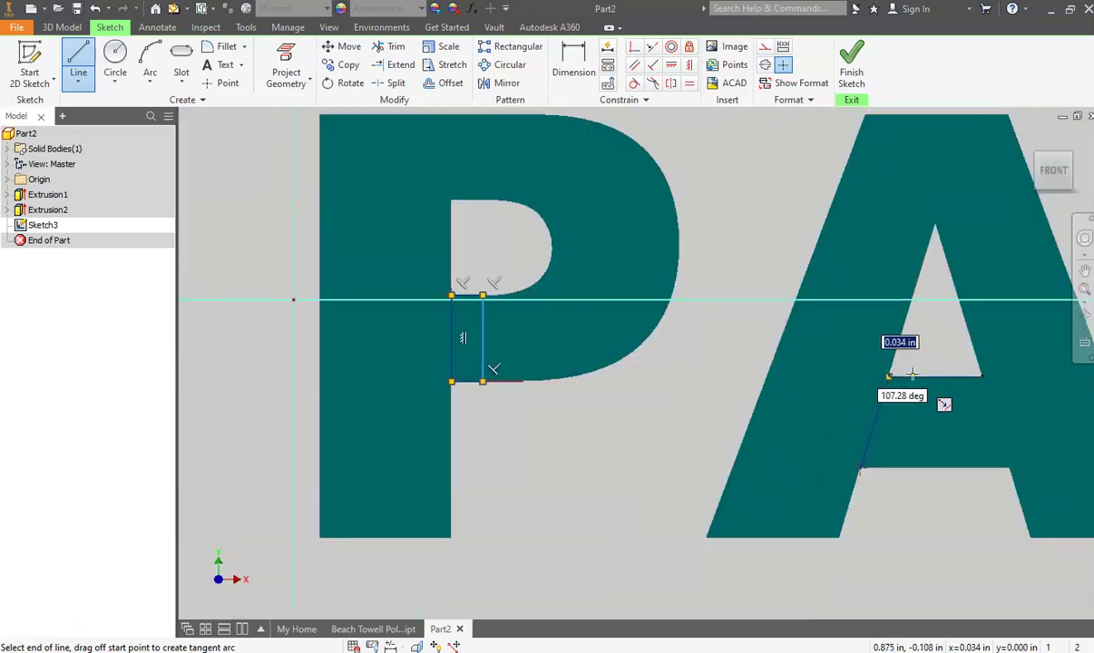
double_click(915, 375)
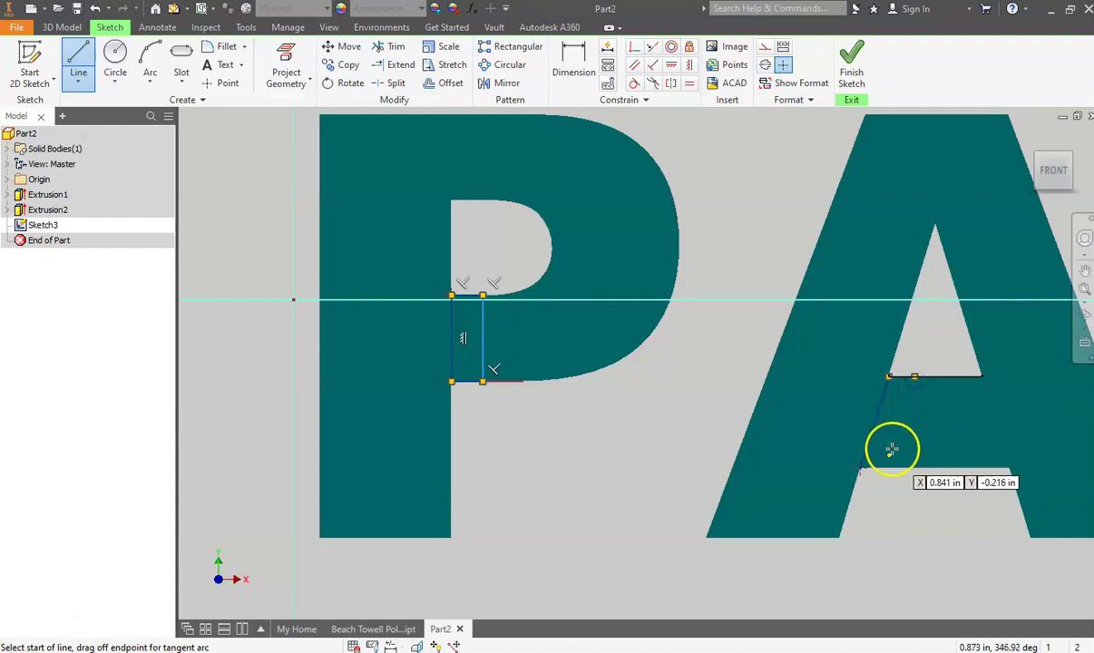
click(915, 374)
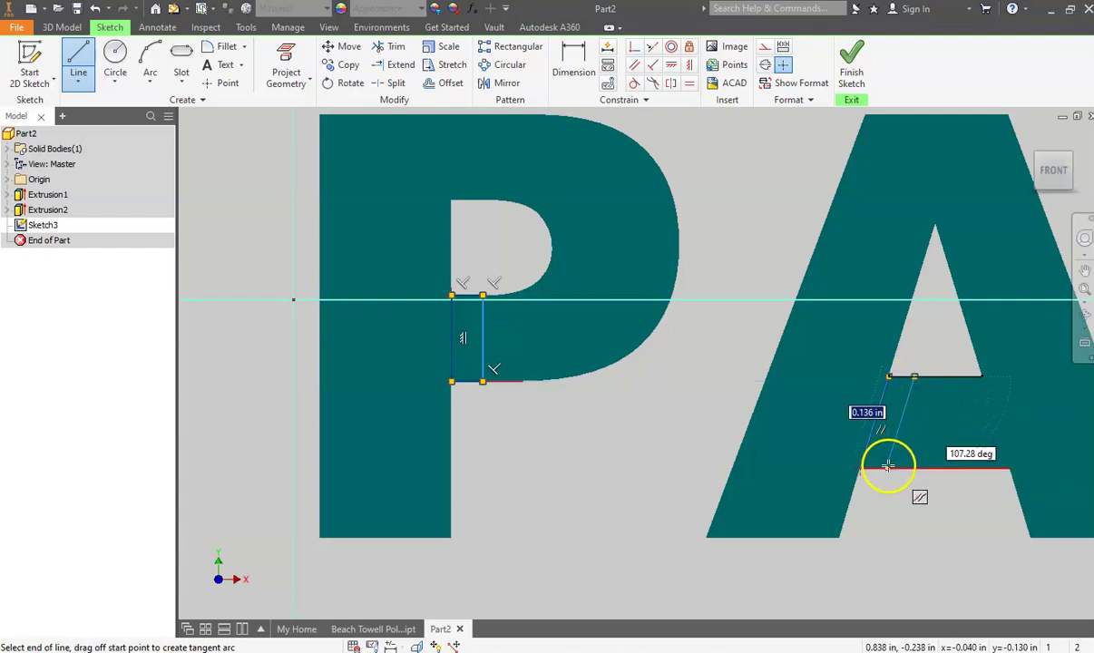
click(889, 467)
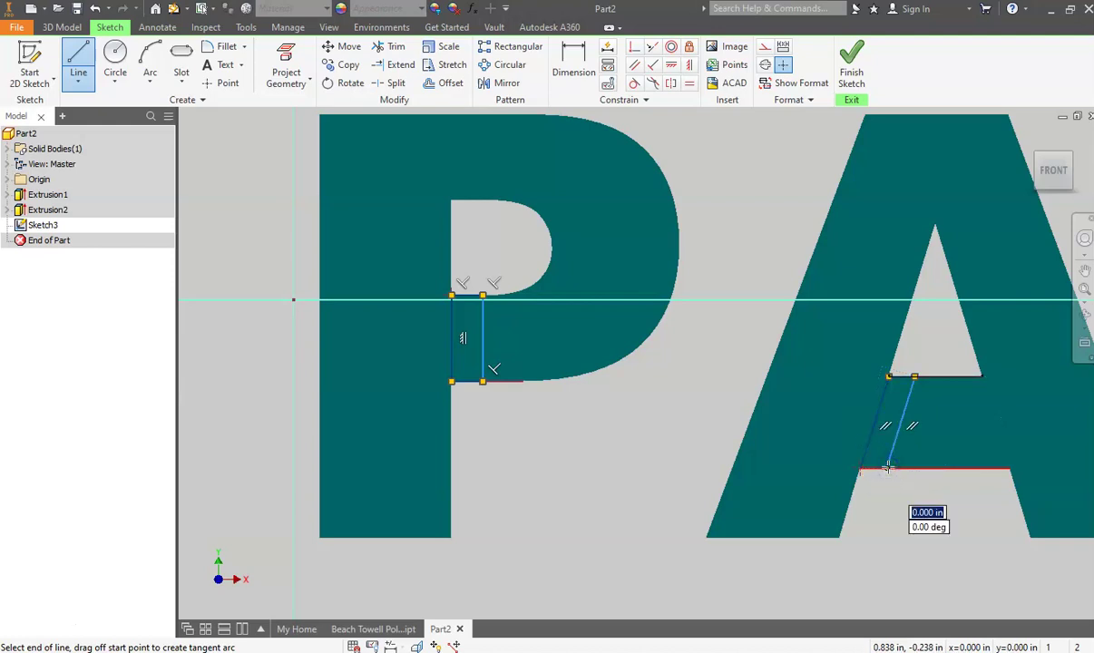
drag(888, 467, 858, 469)
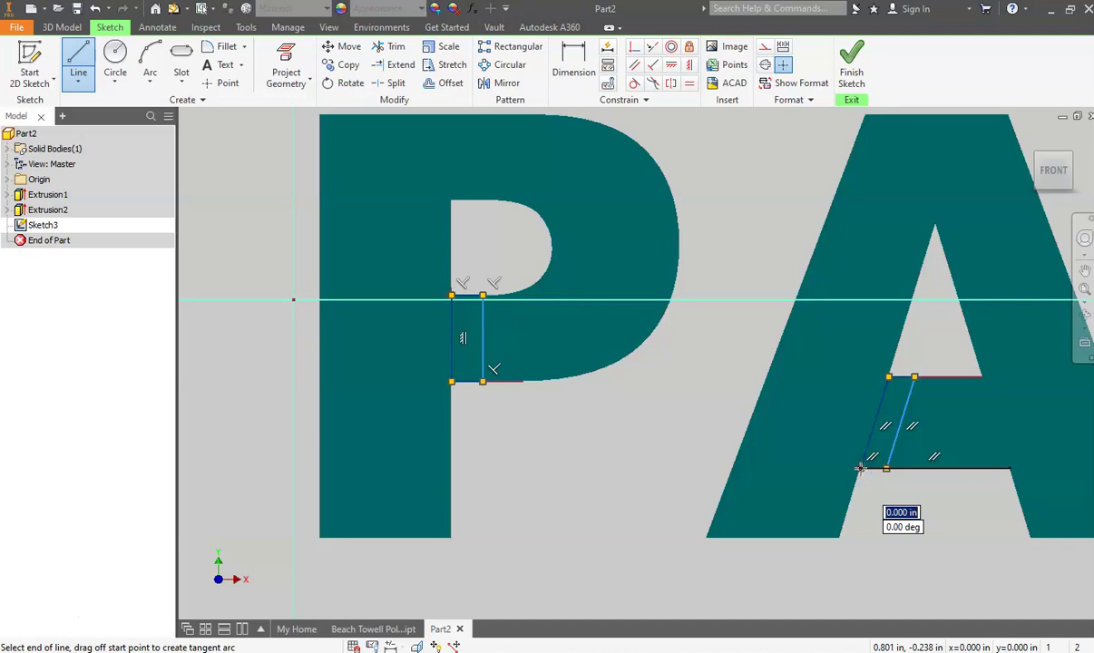
click(861, 81)
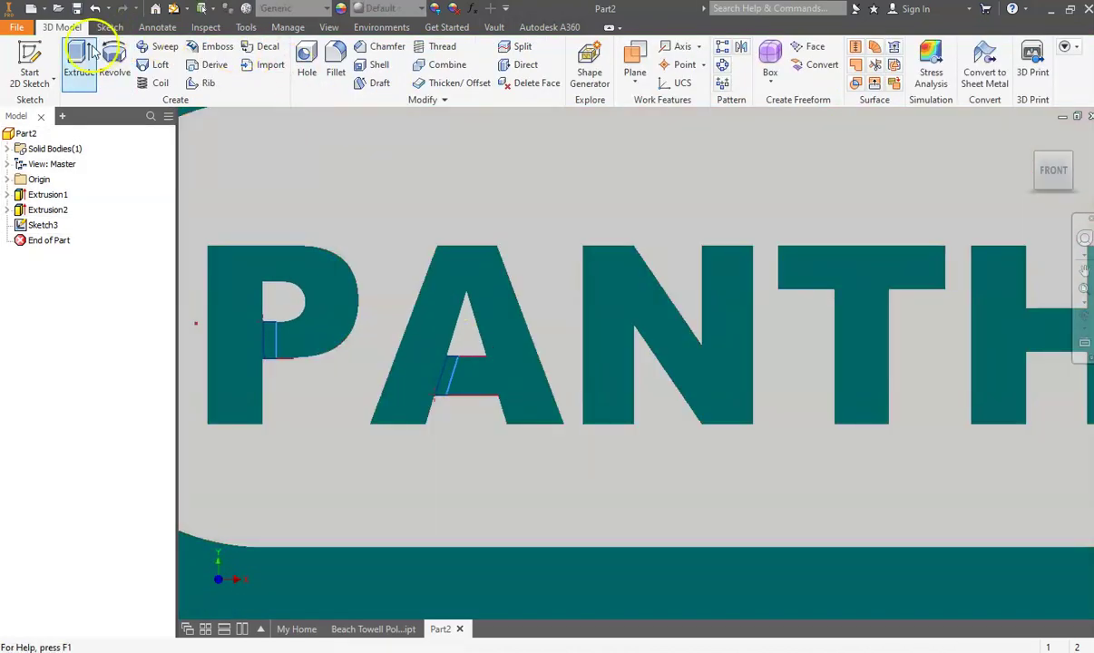
- Extrude both bridge strips in the P and A 0.125 in as a join, with the direction reversed into the plate
click(79, 62)
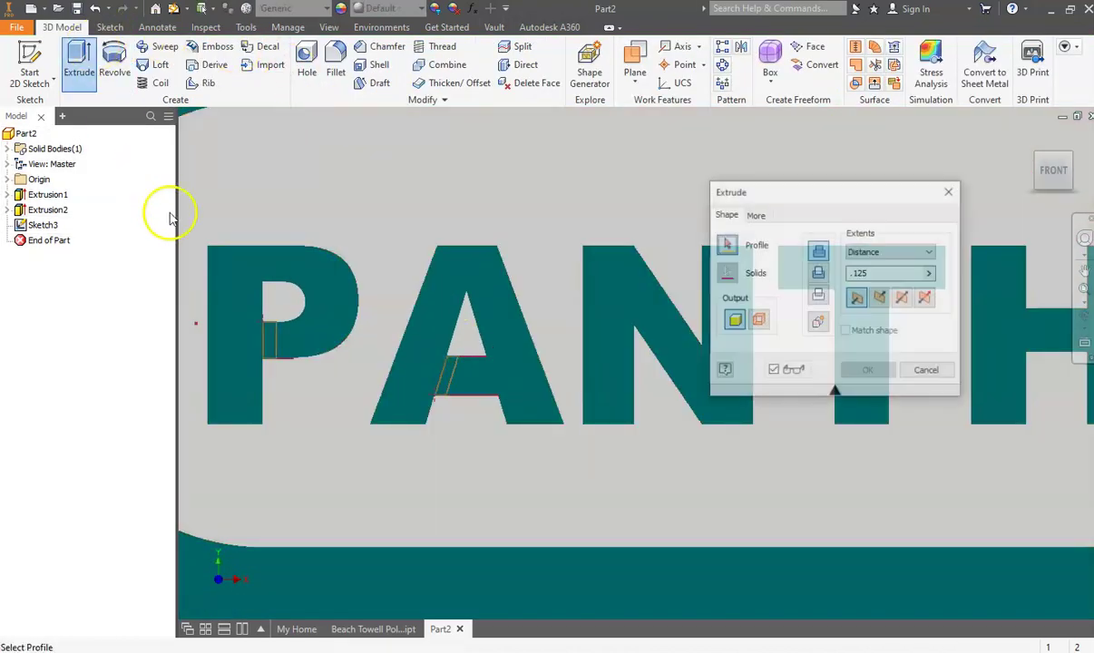
click(268, 336)
click(454, 387)
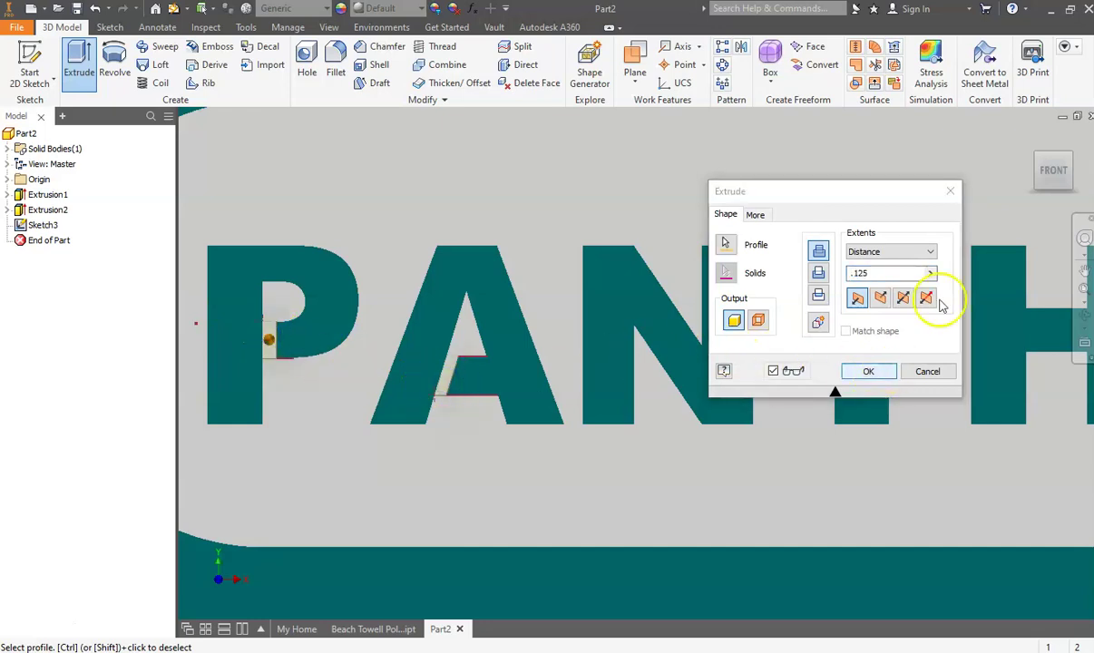
drag(1048, 161, 988, 179)
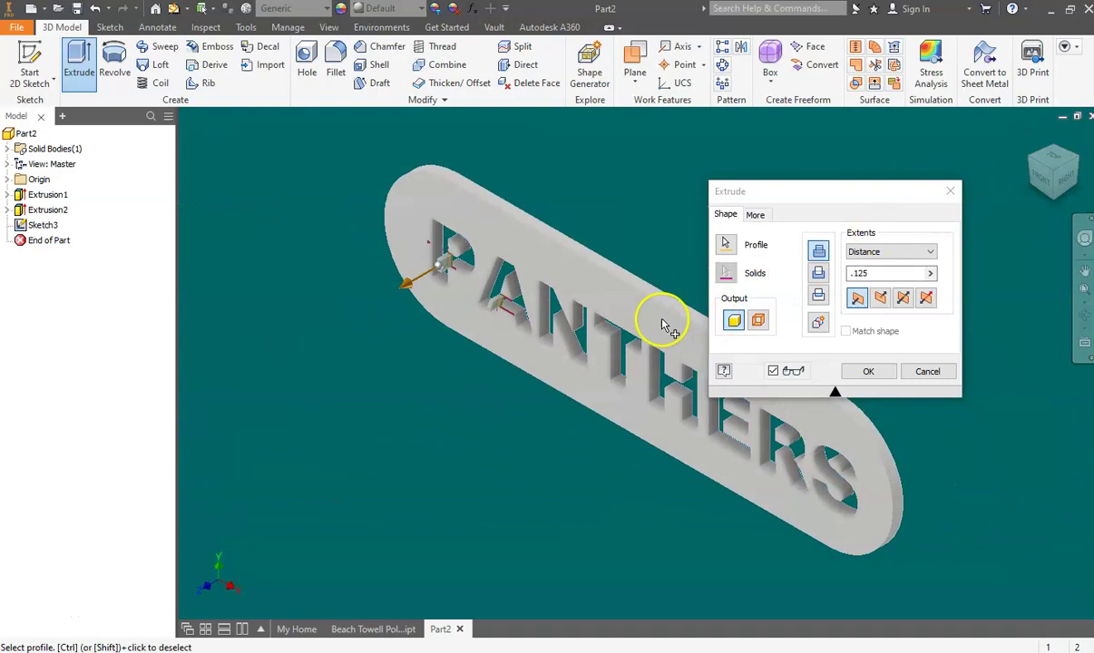
click(881, 299)
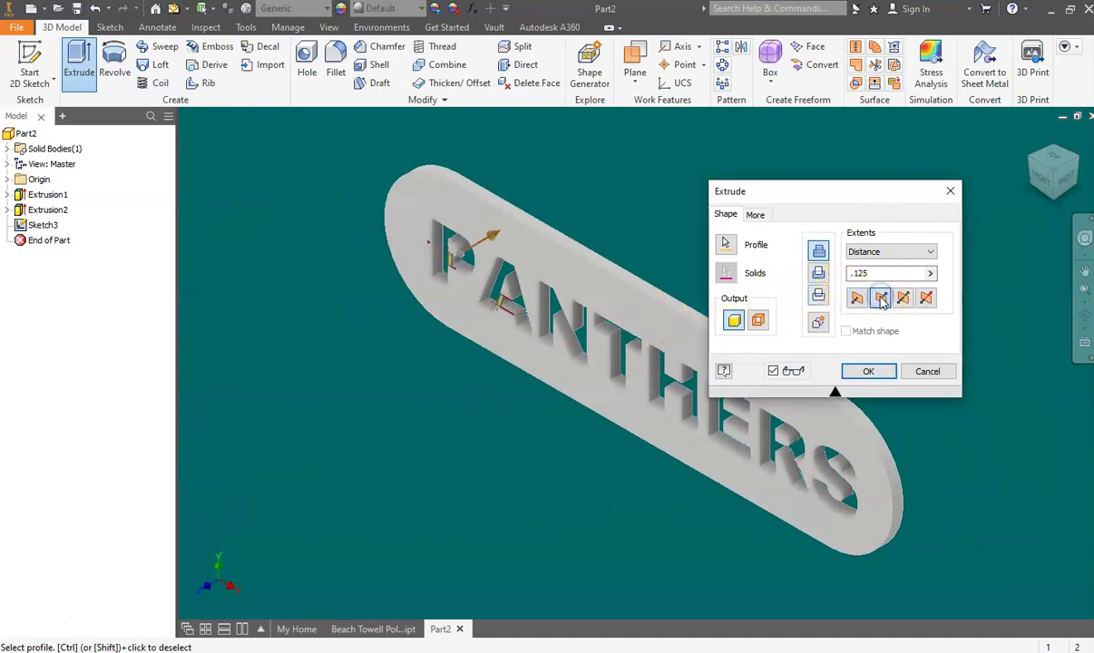
click(864, 372)
click(1047, 176)
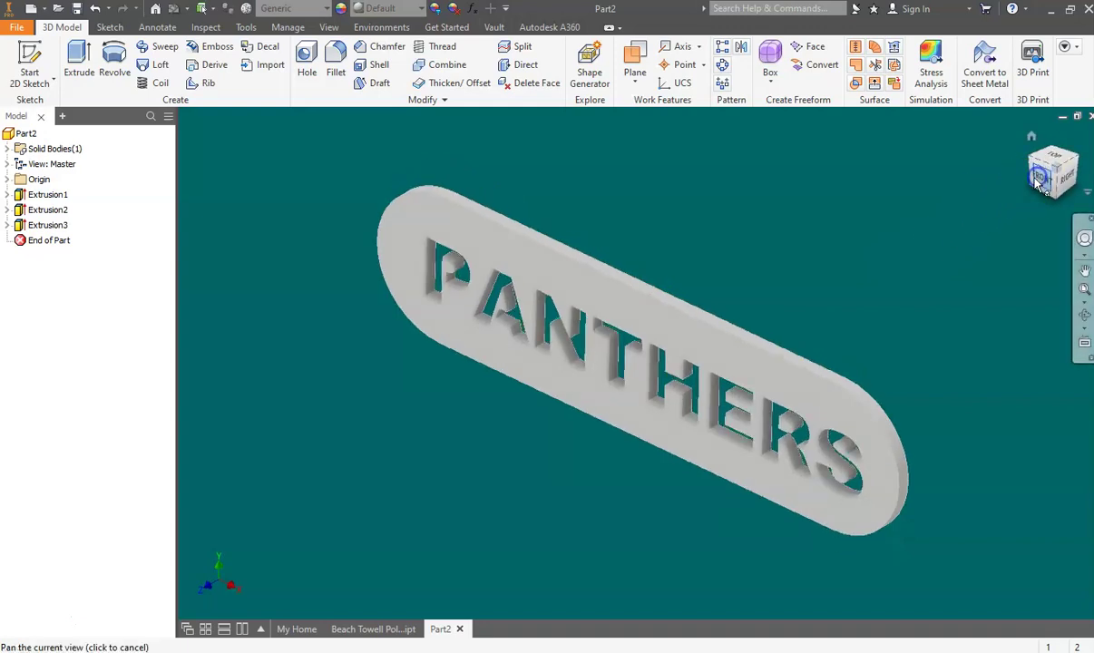
scroll(557, 379, down, 3)
scroll(557, 379, up, 2)
scroll(550, 372, down, 3)
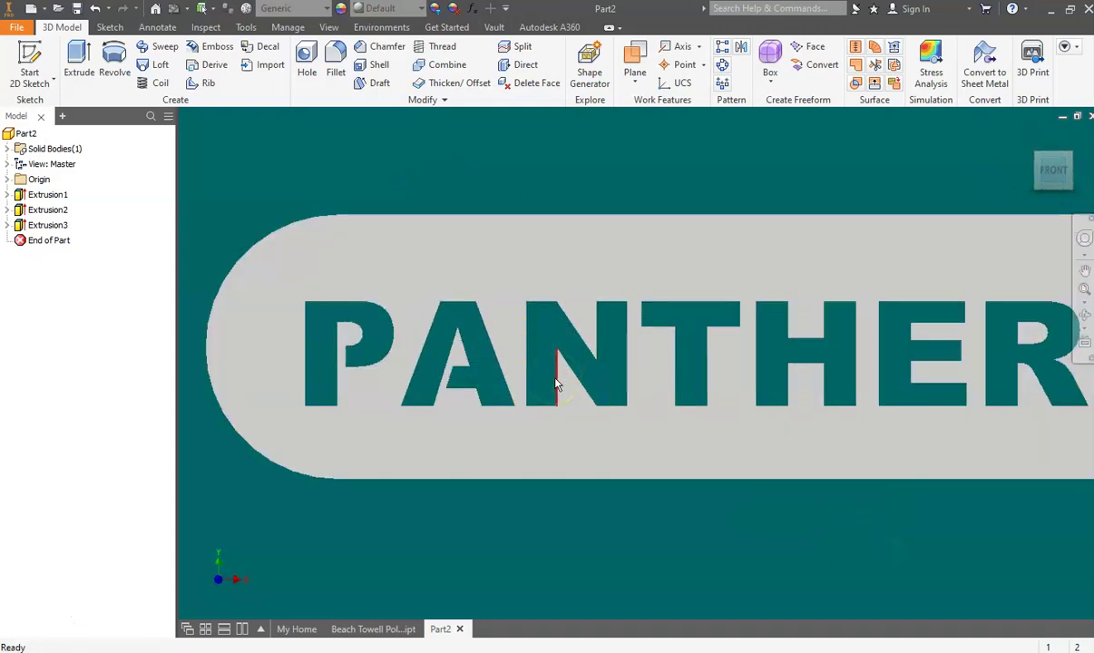
- Save the part as PanthersNamePlate in the Spinner folder
scroll(557, 383, up, 3)
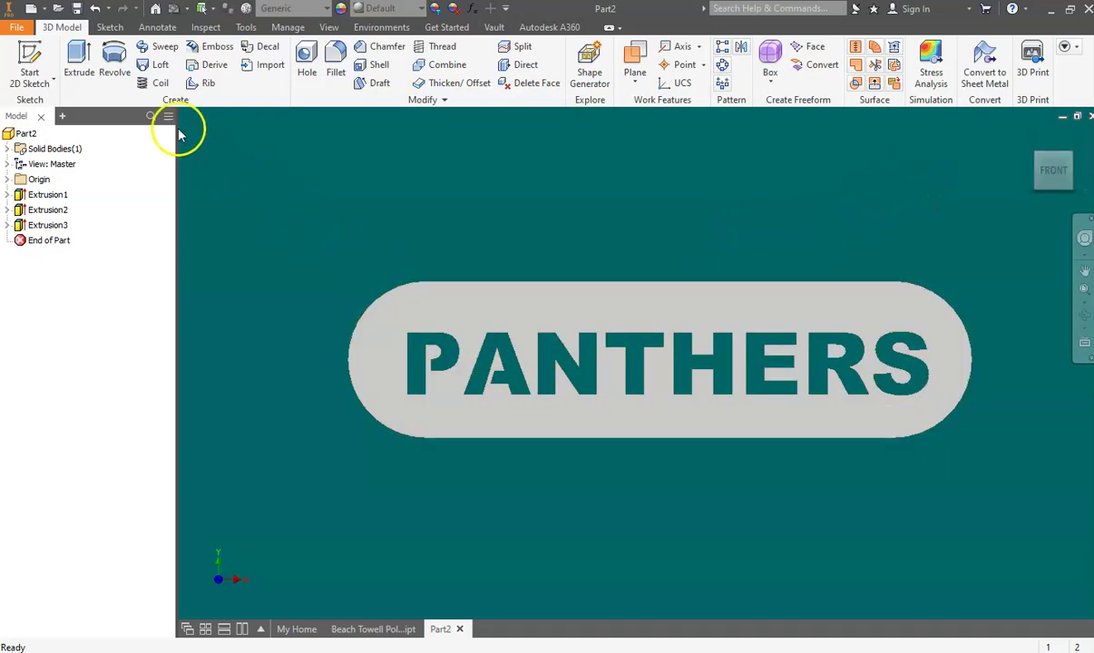
click(77, 9)
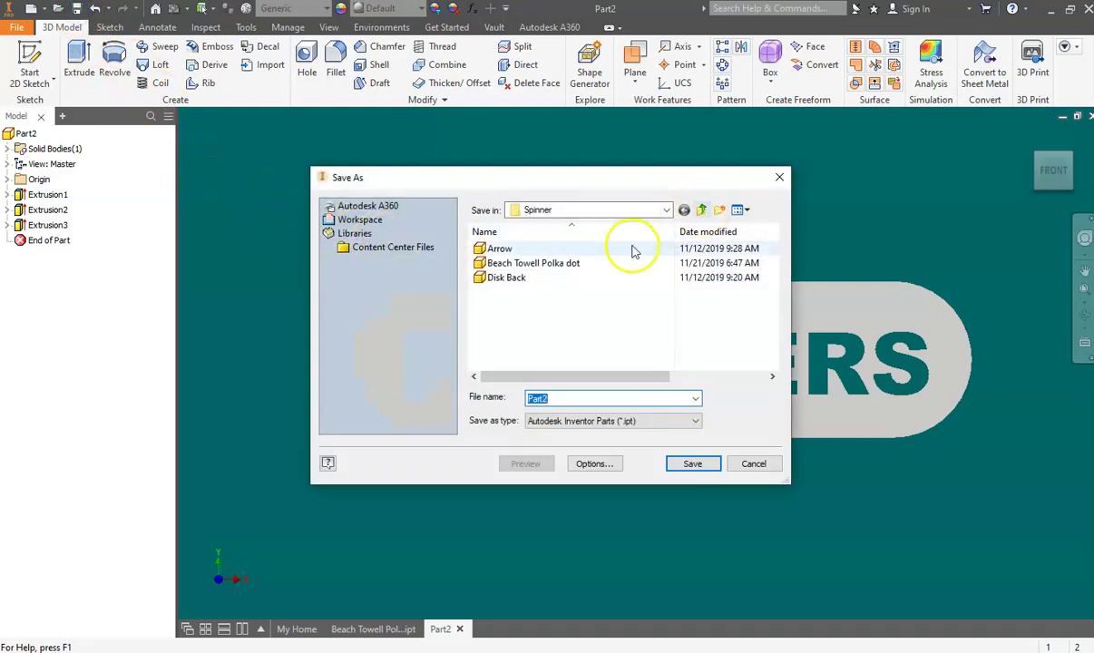
text(pAN)
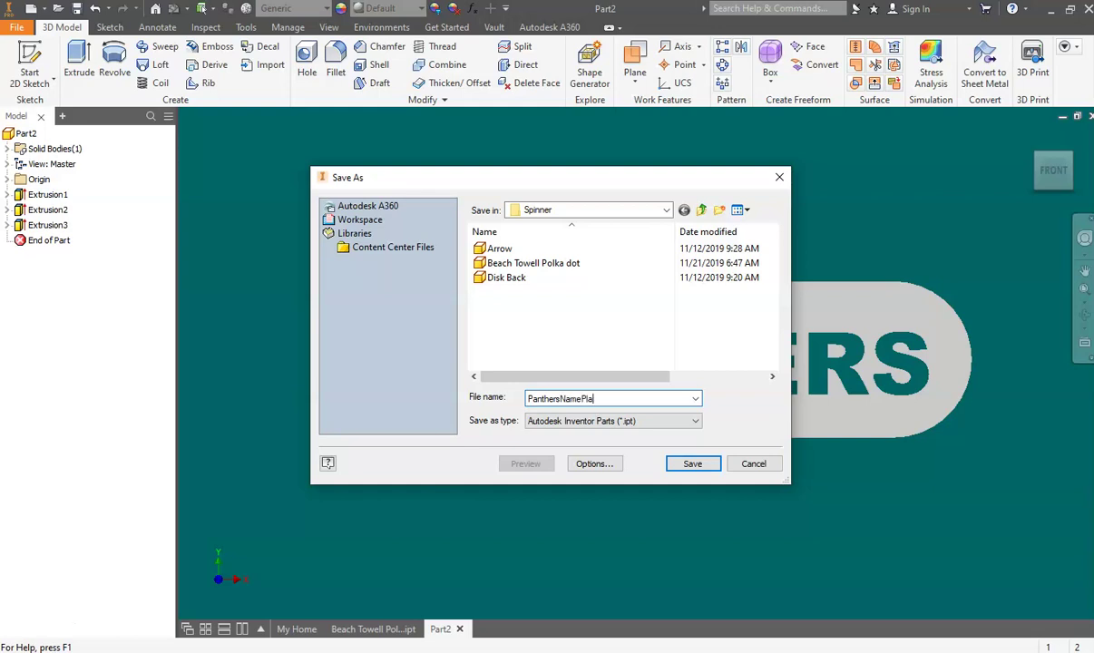
click(692, 465)
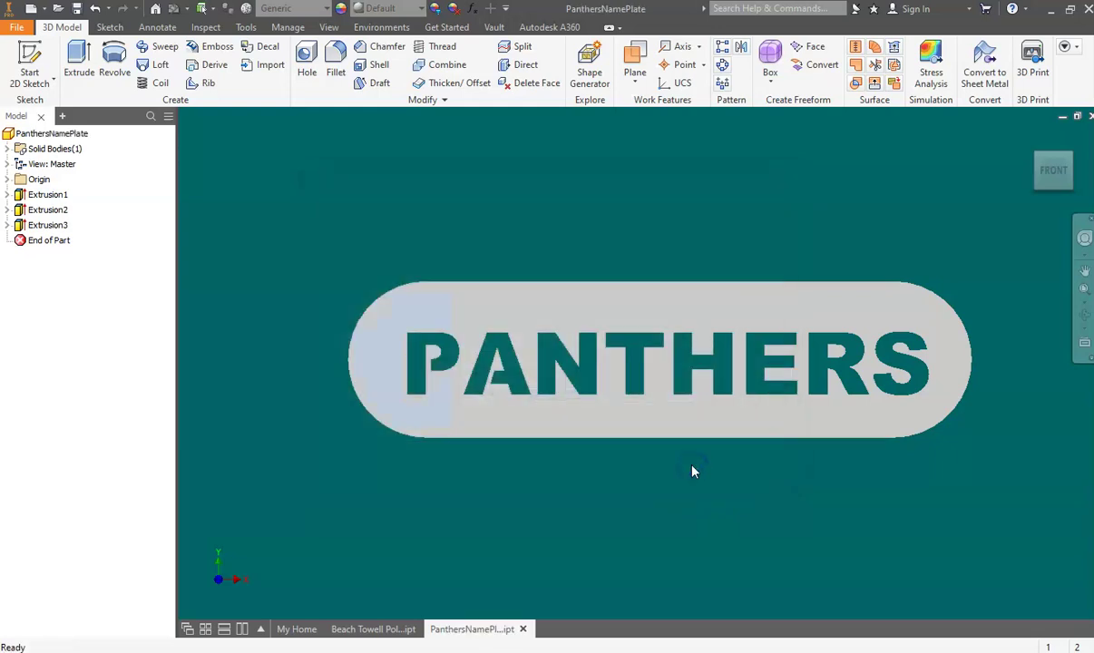
- Open the Laser_Printing_Template drawing from the Downloads folder
click(57, 9)
scroll(587, 288, down, 5)
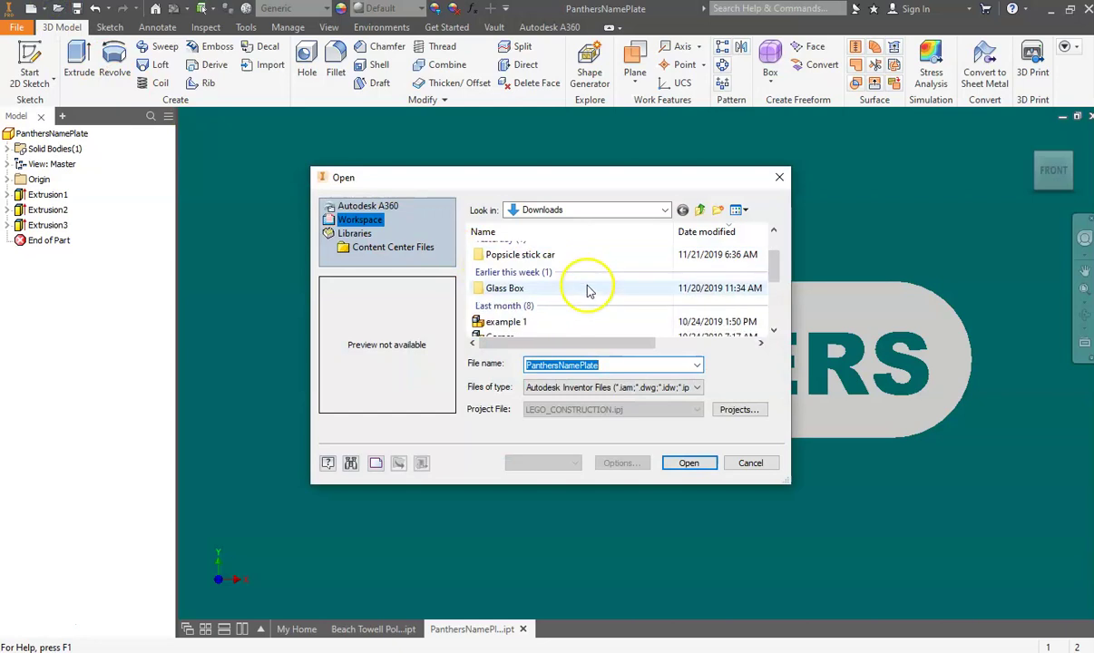
click(545, 312)
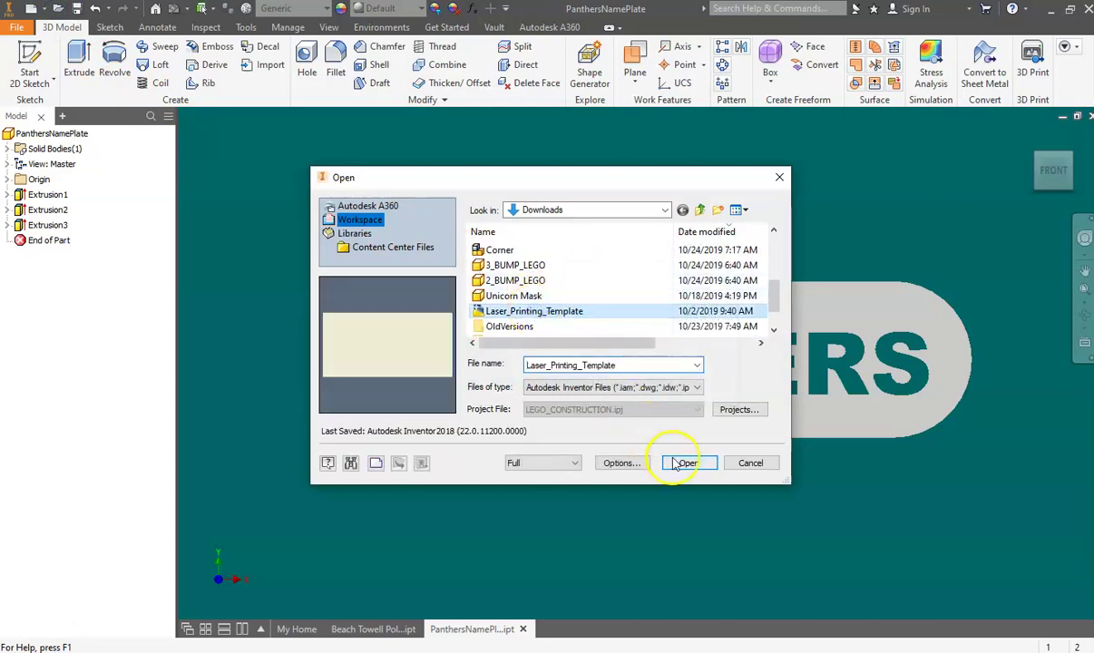
click(686, 463)
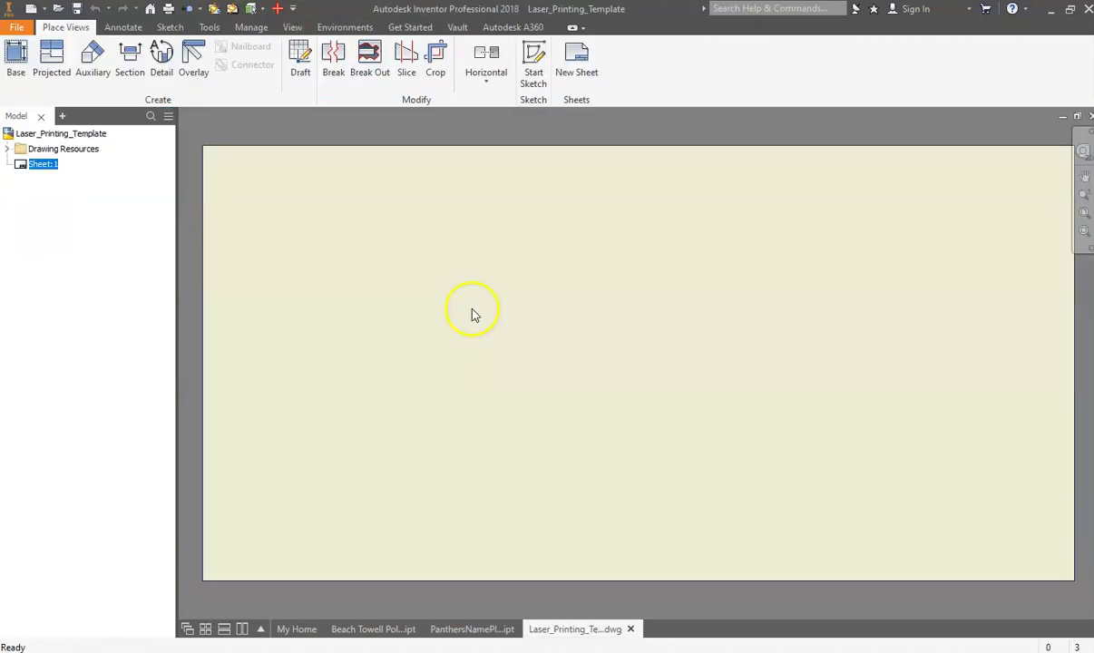
- Place a 1:1 front base view of PanthersNamePlate in the upper-left corner of the template sheet
click(14, 56)
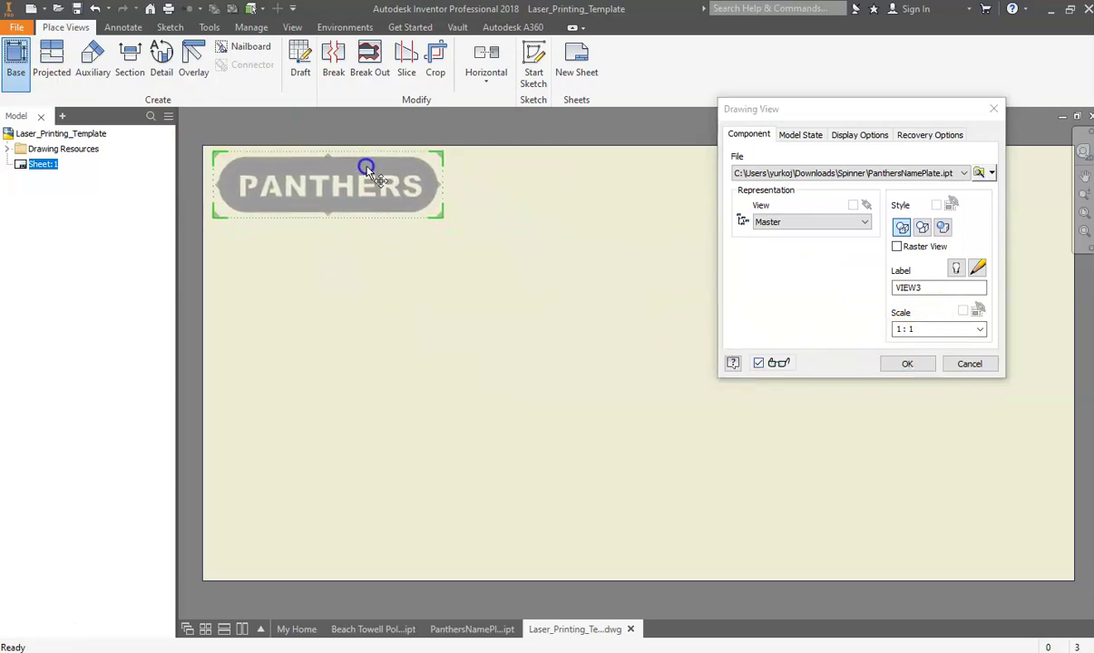
click(359, 165)
click(909, 365)
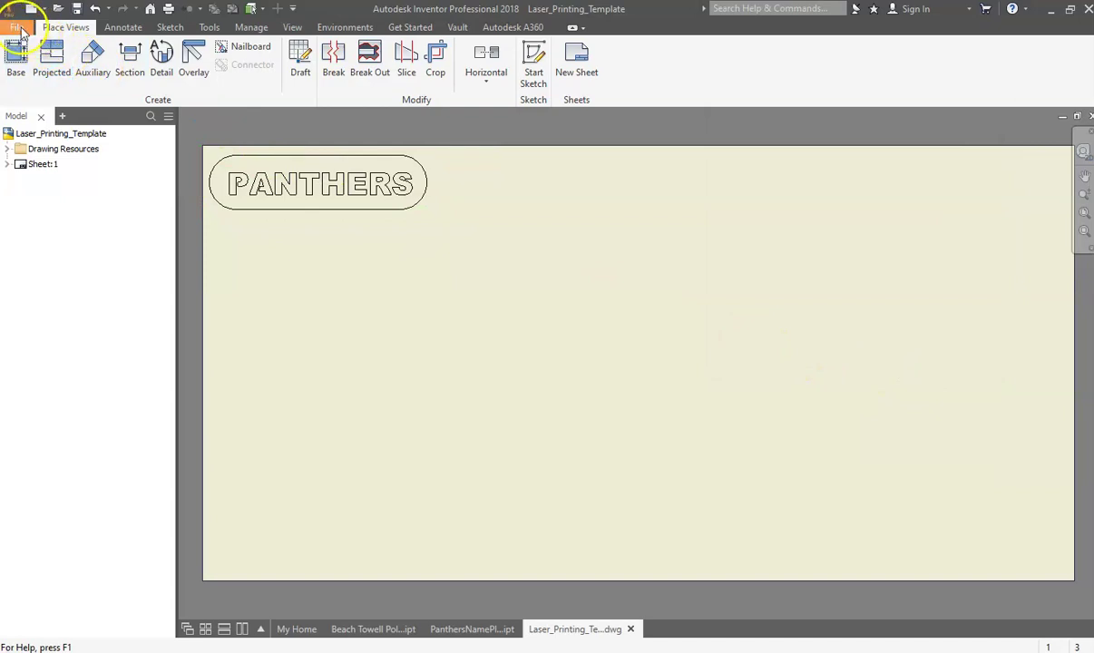
- Save the drawing under the new name PanthersNamePlate as an Inventor drawing (.dwg) in the Downloads folder
click(16, 28)
mouse_move(40, 200)
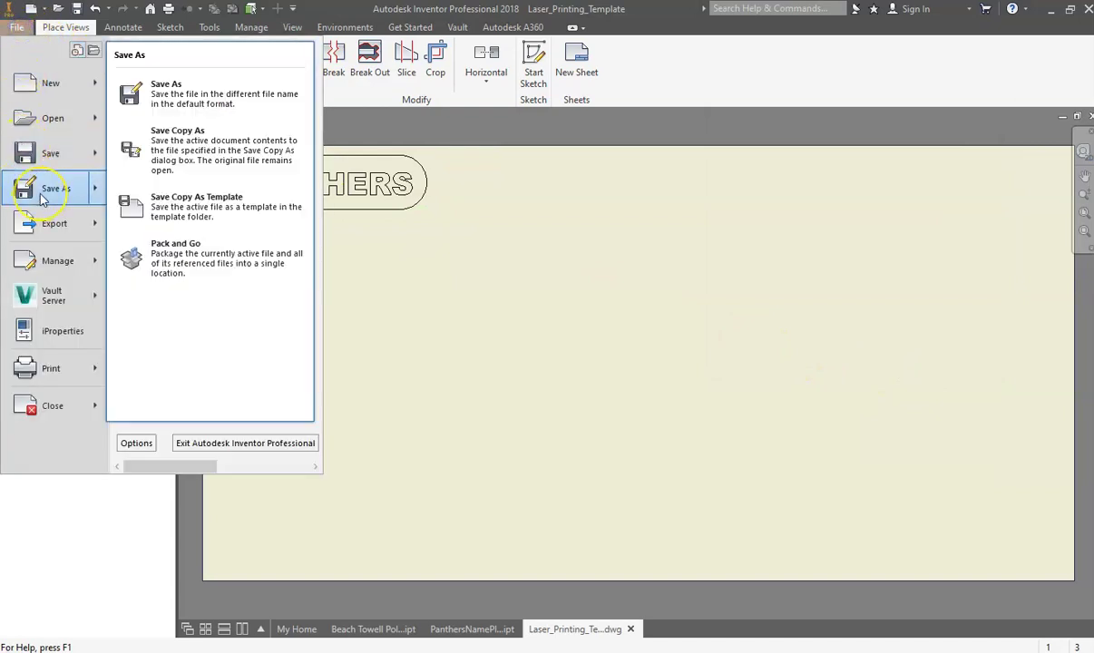
click(186, 139)
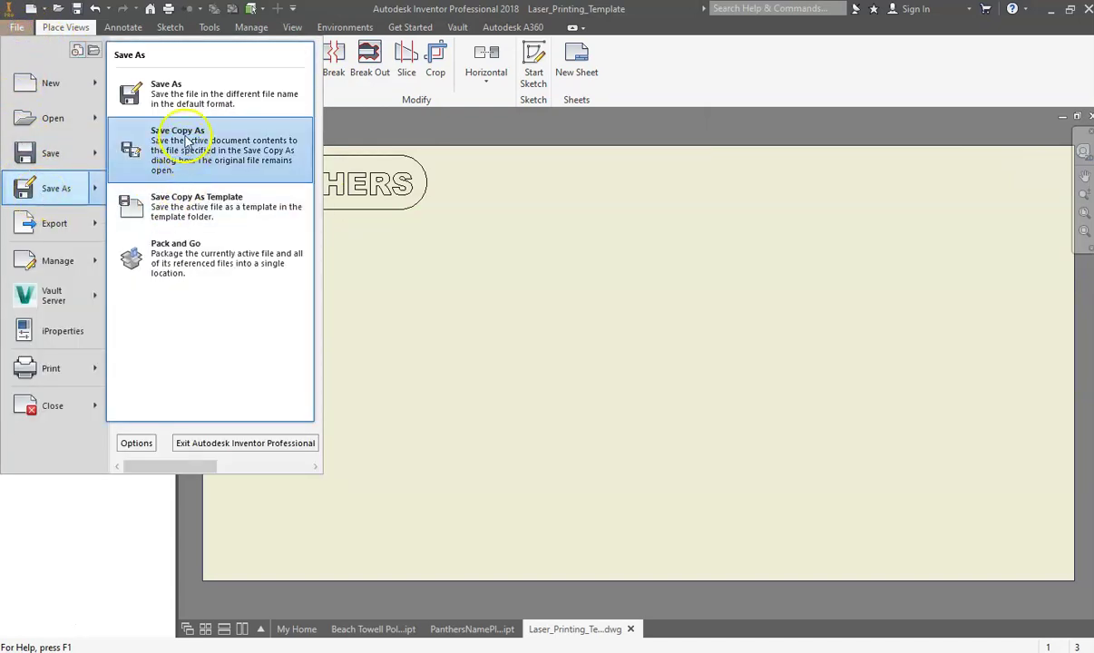
click(184, 102)
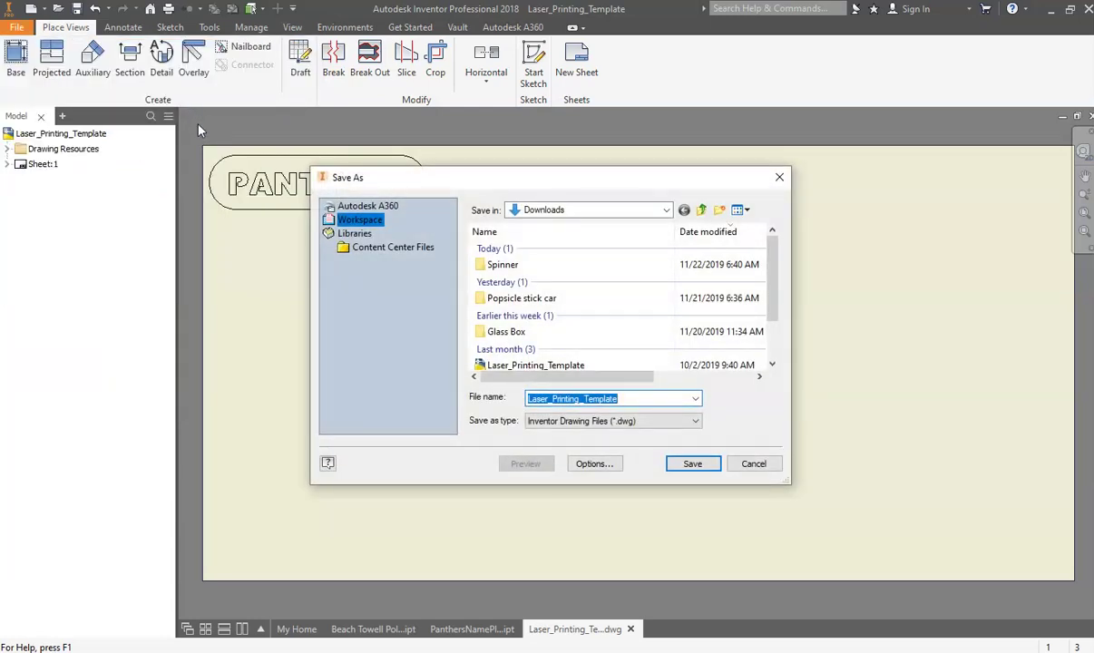
text(PanthersNamePlate)
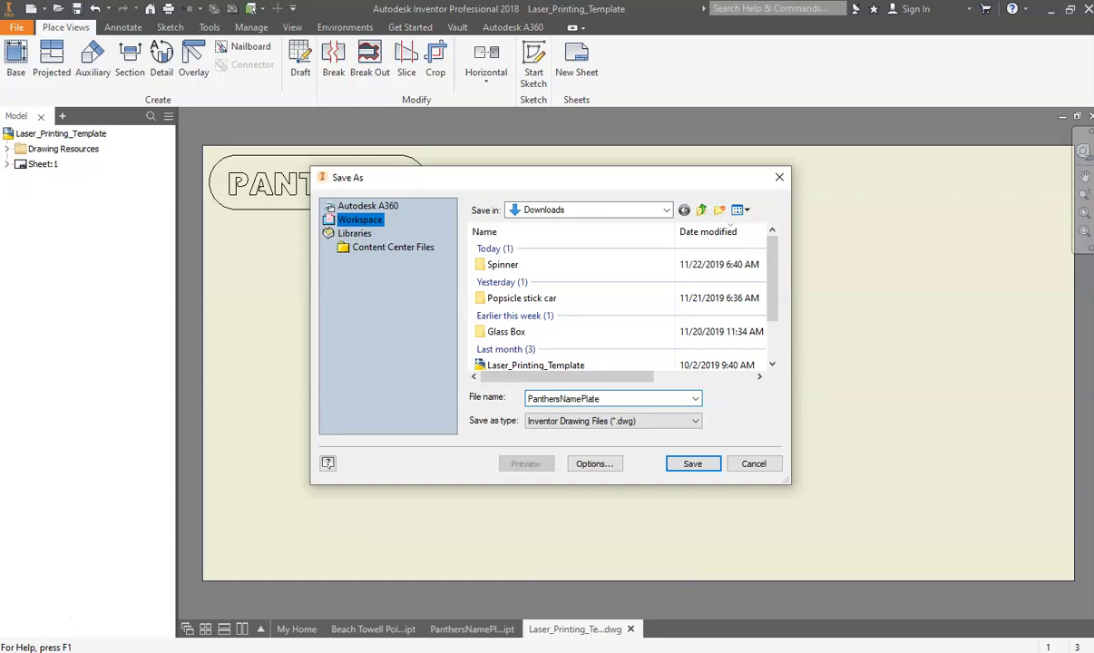
click(693, 465)
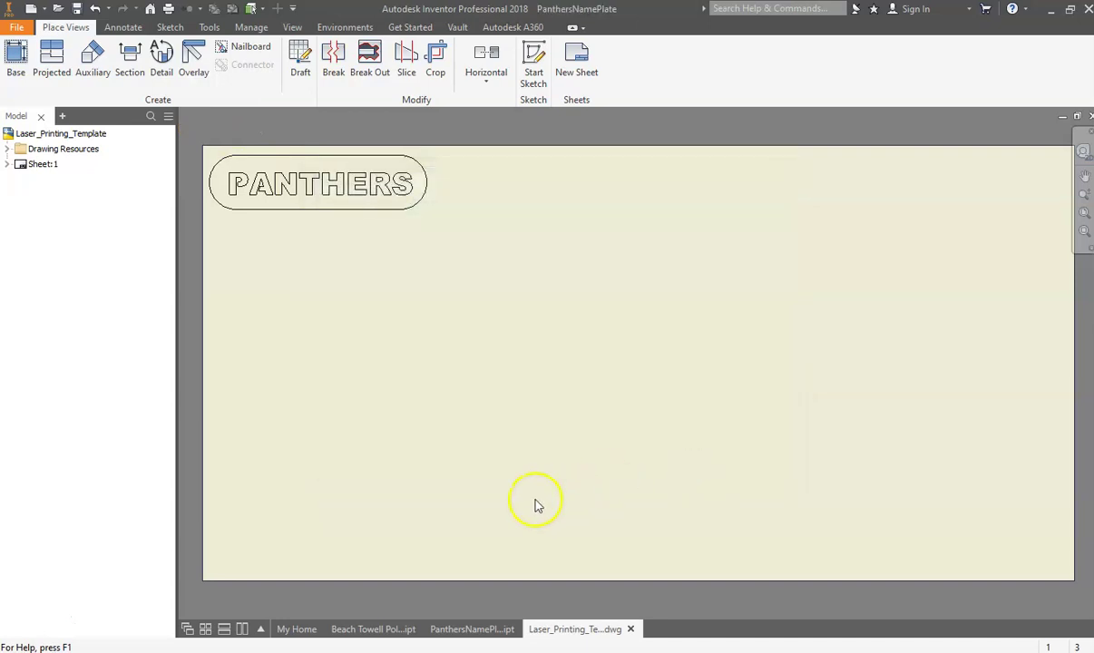